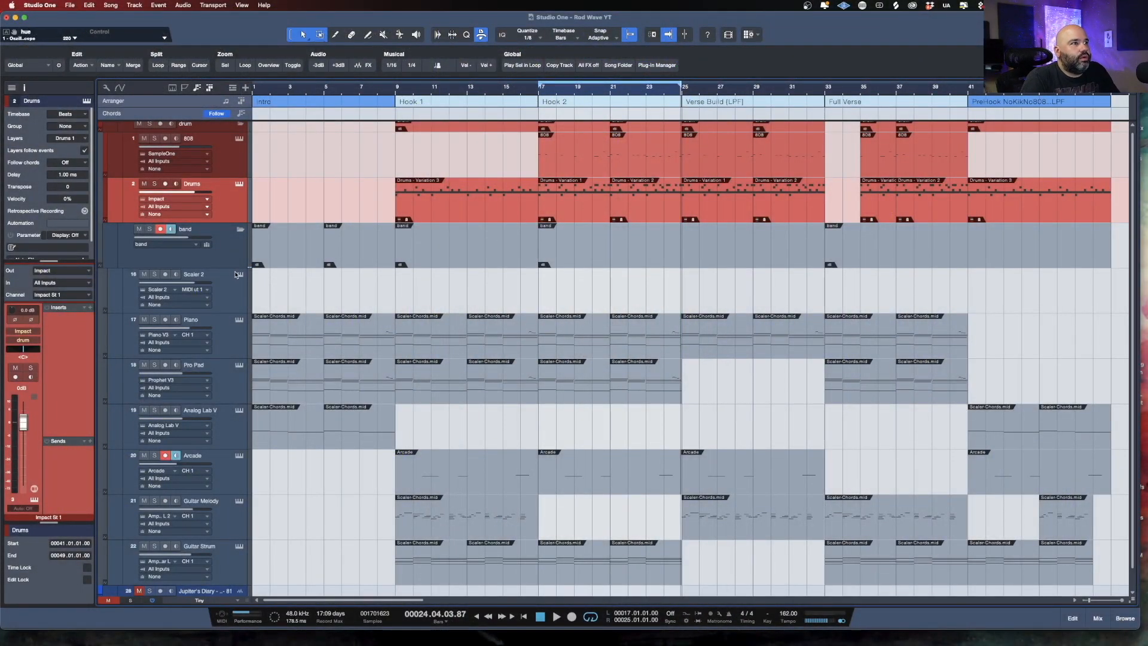
- In the Scaler 2 instrument, select the F minor scale and audition the F min, Eb maj and Db maj pattern chords
click(240, 273)
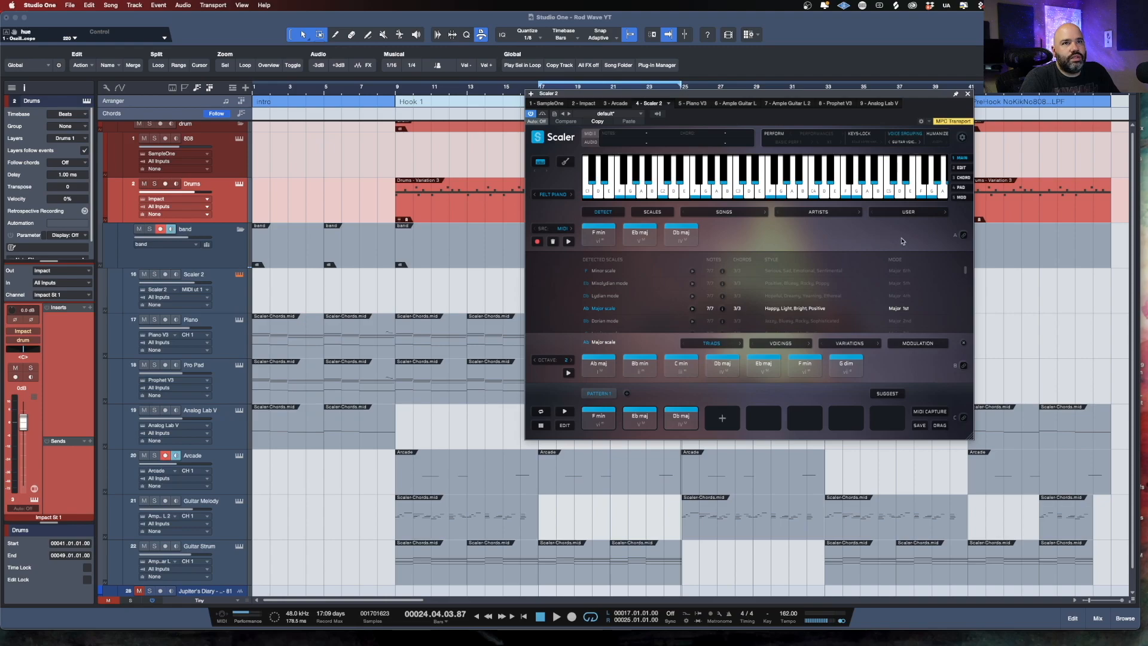
click(909, 212)
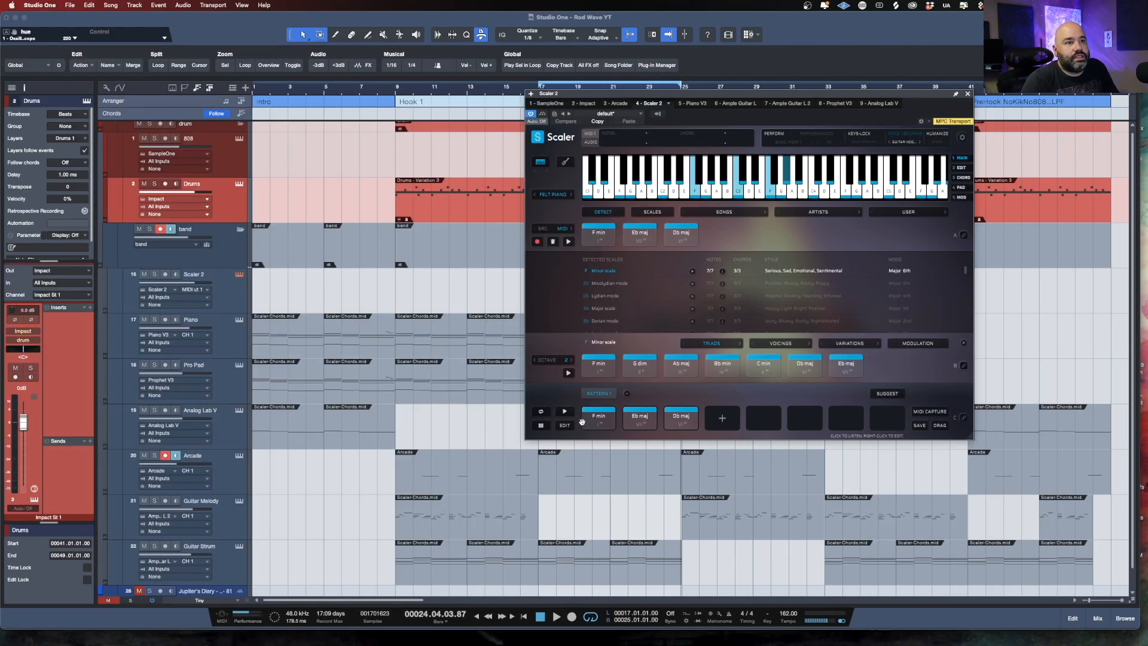
click(609, 424)
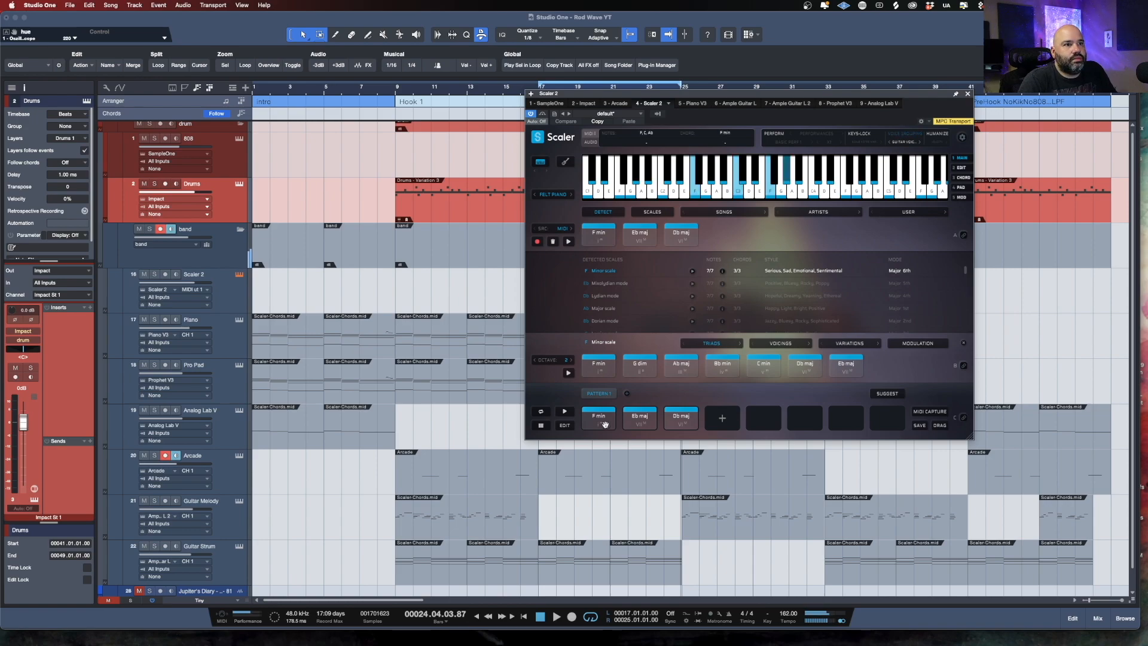
click(628, 424)
click(676, 422)
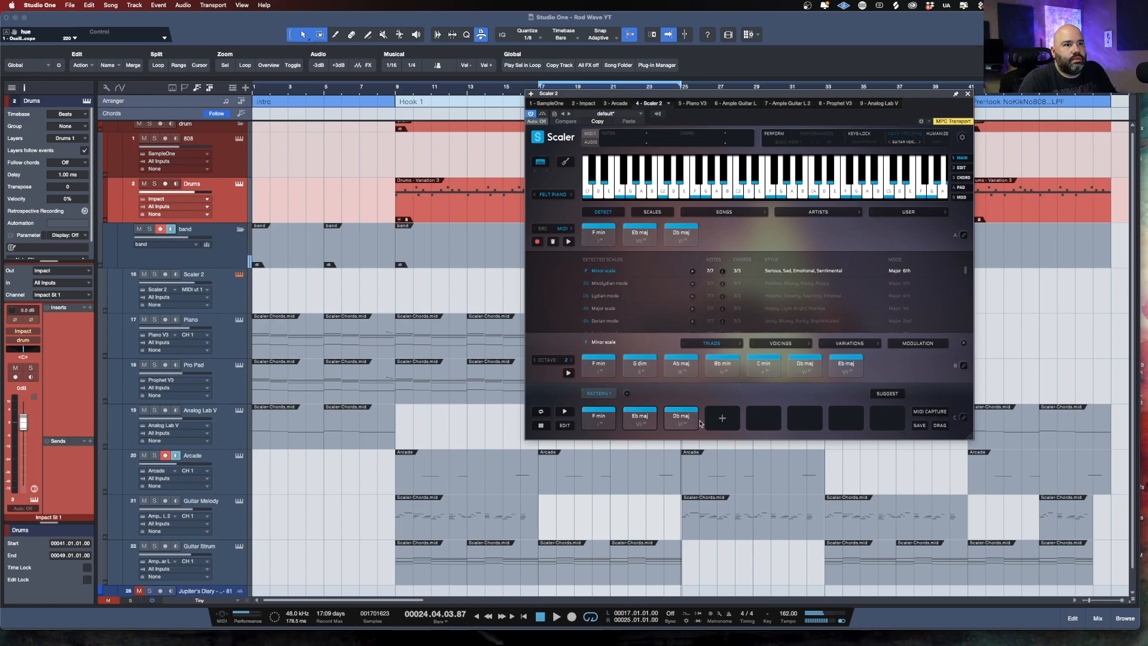
click(967, 94)
- Examine the chord notes of the Piano and Pro Pad events in Hook 1
double_click(429, 347)
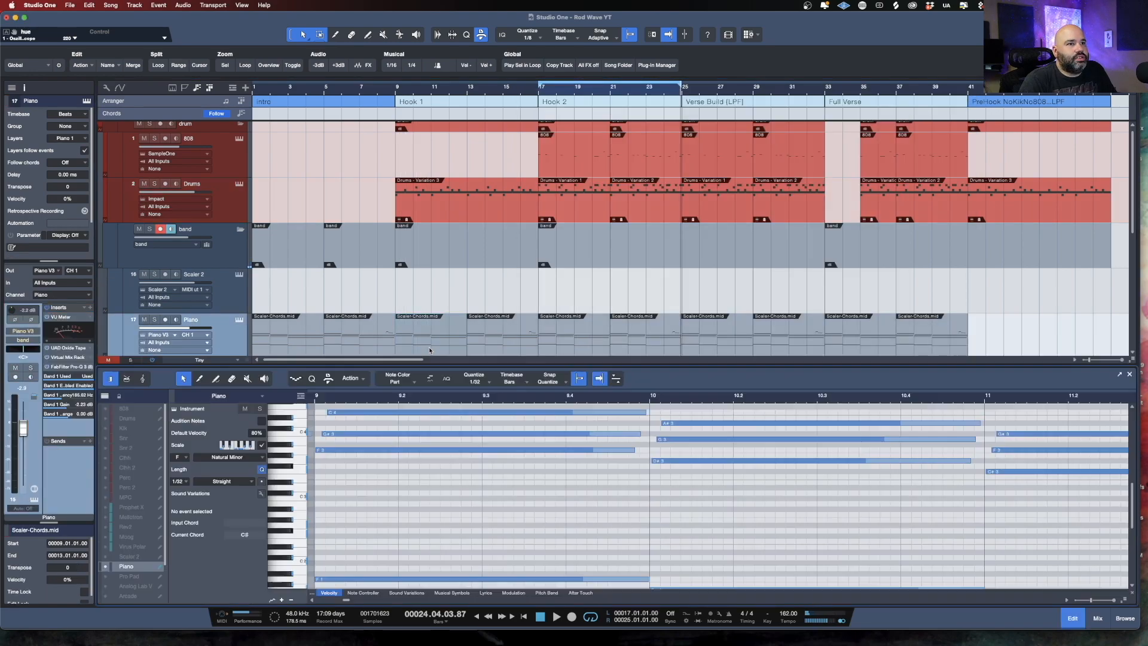
click(429, 325)
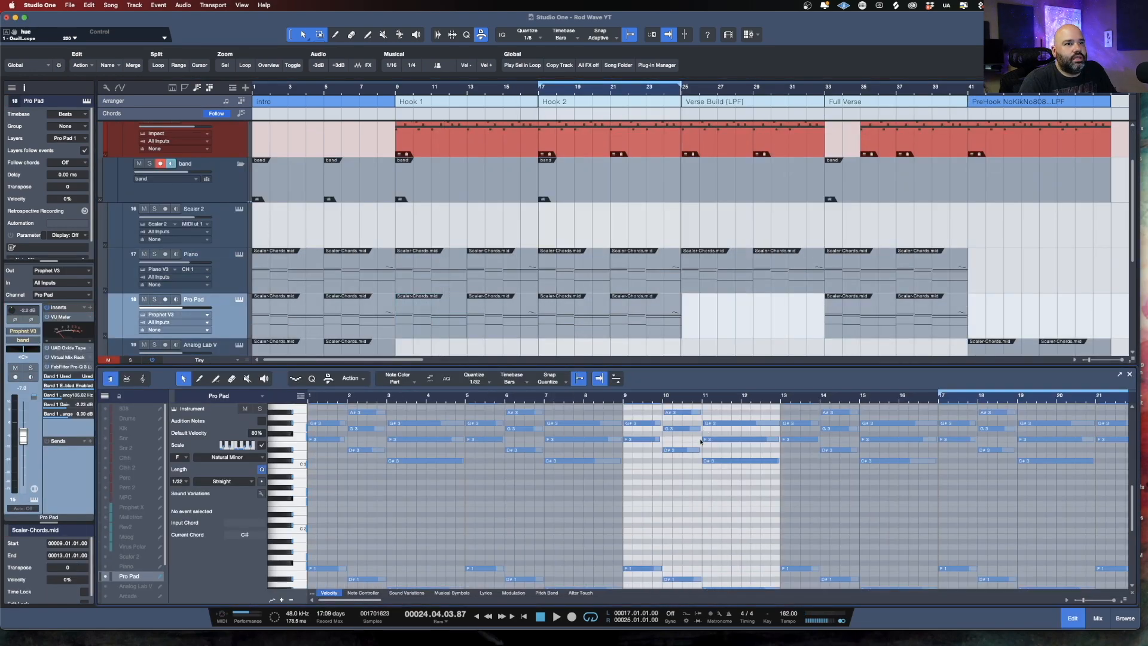
scroll(704, 441, up, 2)
scroll(419, 251, down, 3)
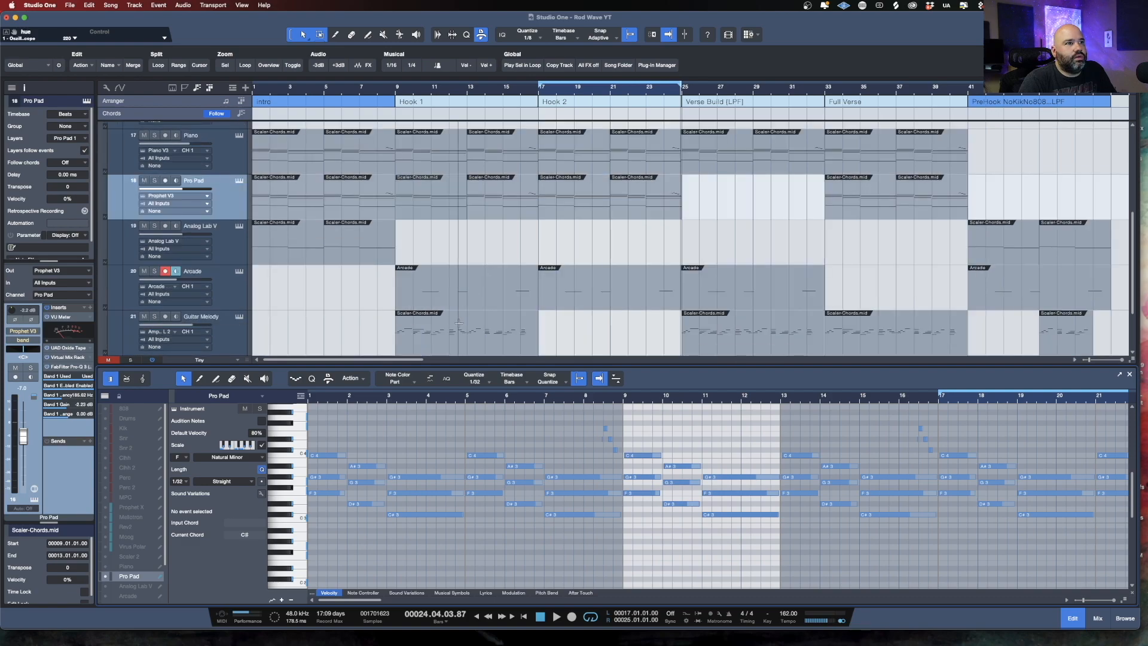
- Open the Hook 1 Guitar Melody event's notes and show the Piano track's notes behind them for comparison
double_click(457, 327)
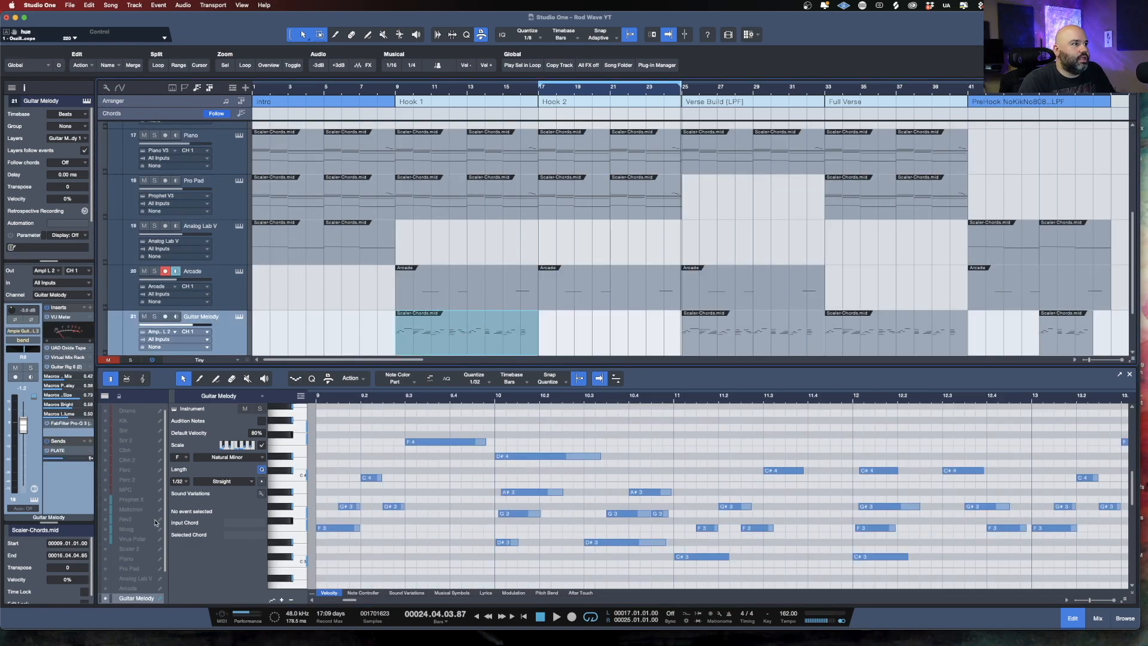
scroll(105, 527, down, 1)
click(106, 535)
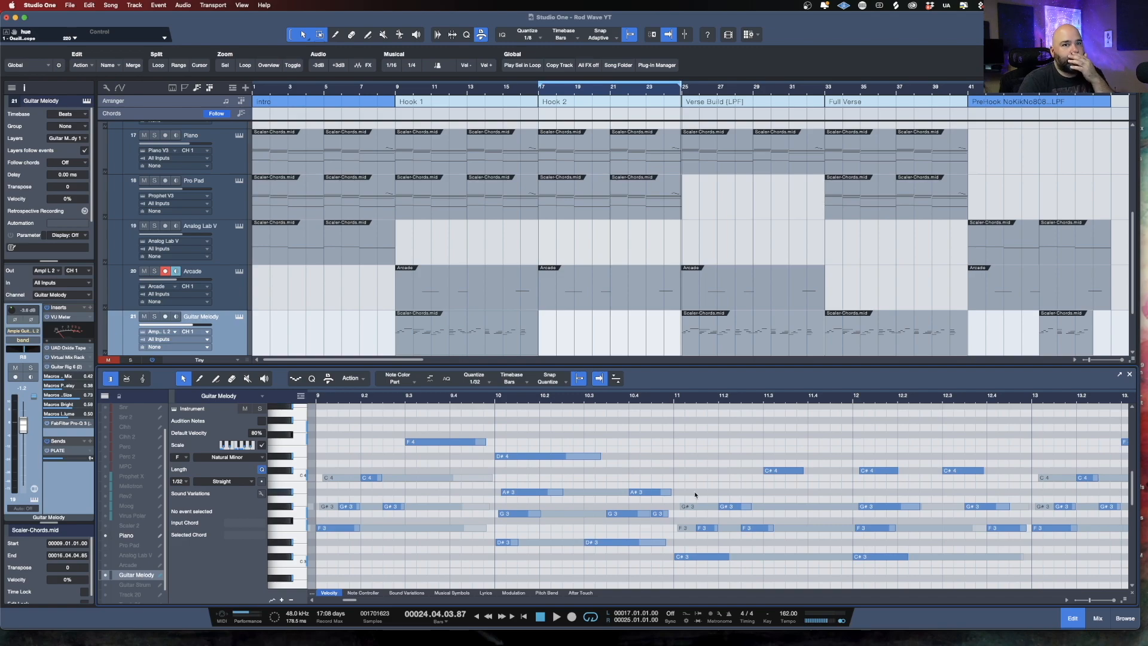
drag(511, 365, 568, 370)
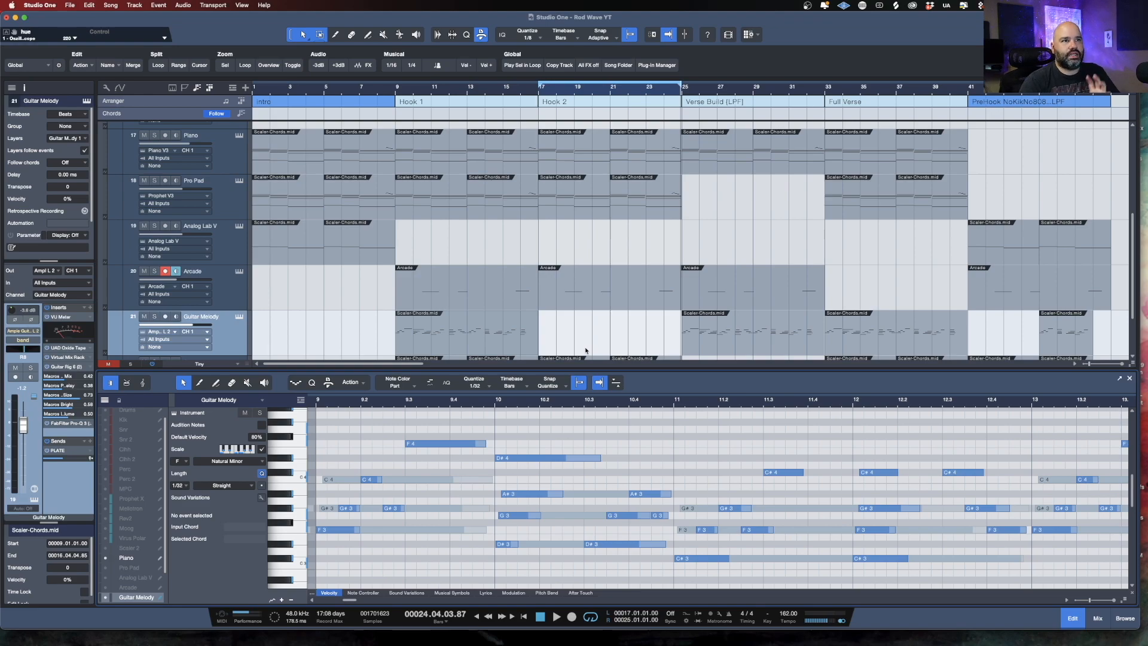
scroll(613, 289, down, 1)
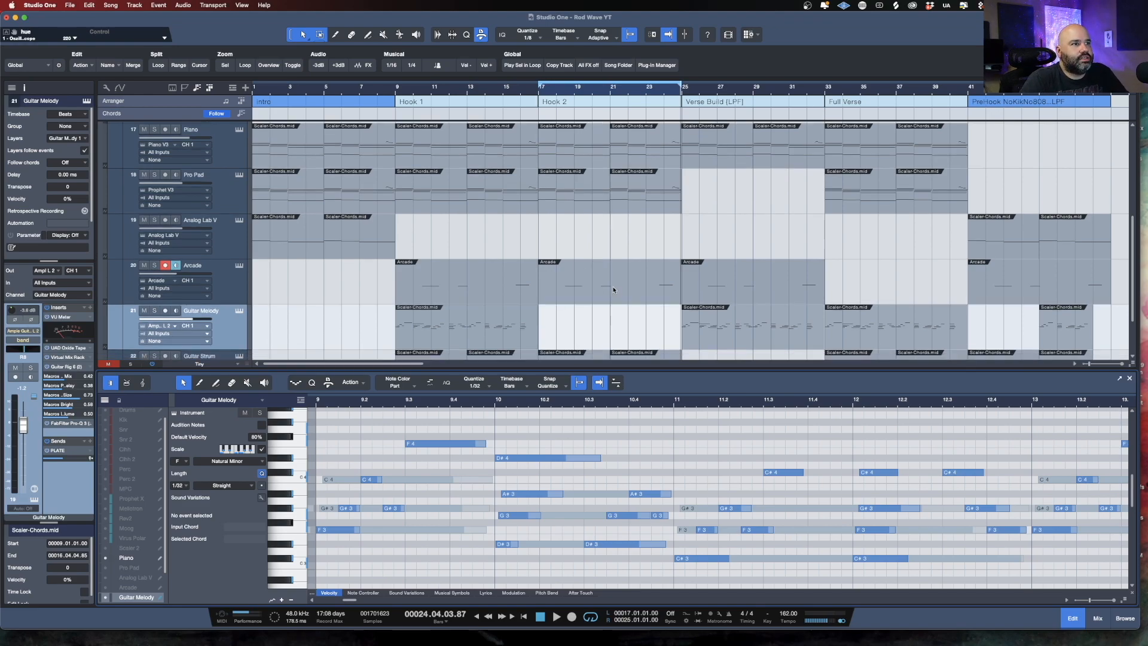
scroll(518, 338, down, 5)
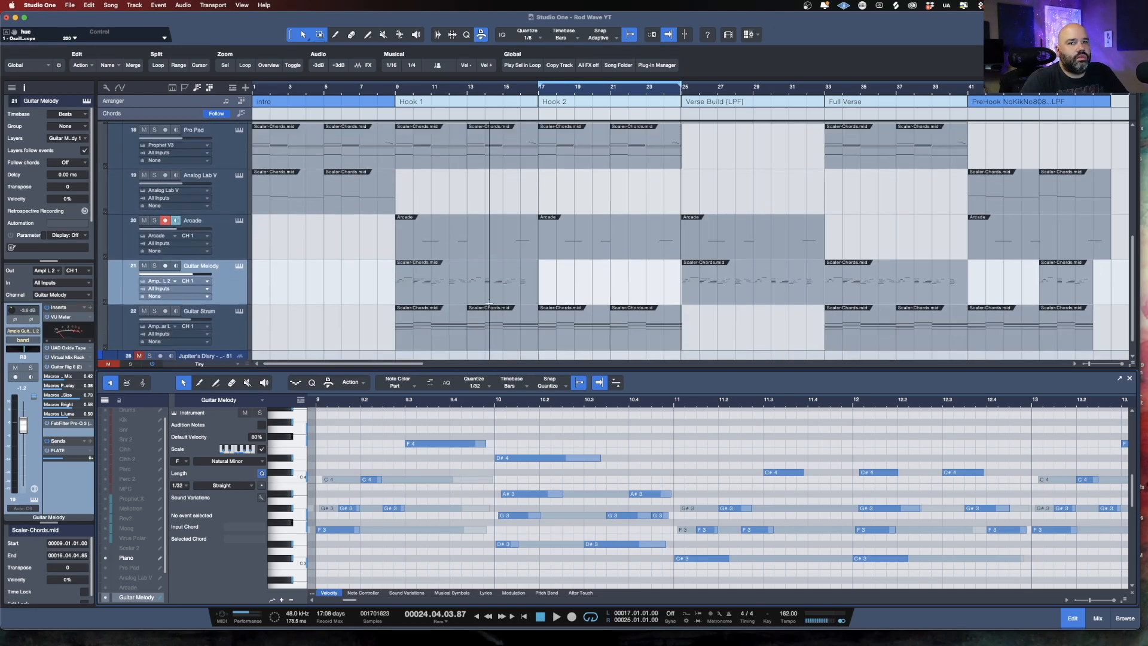
scroll(489, 305, up, 1)
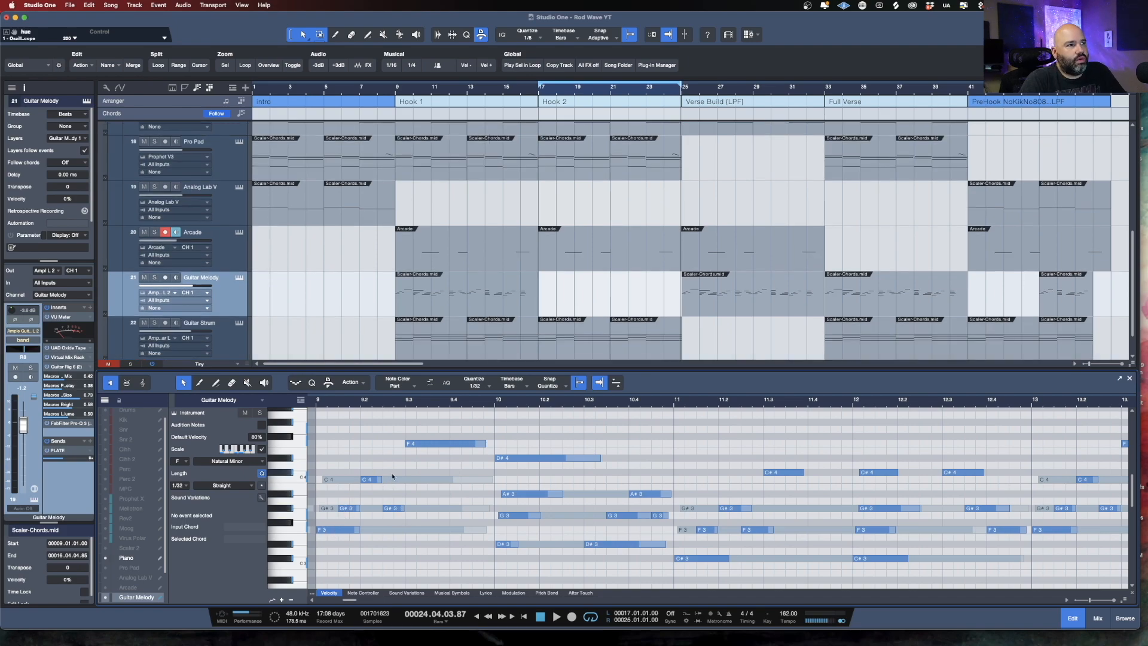
scroll(484, 249, up, 1)
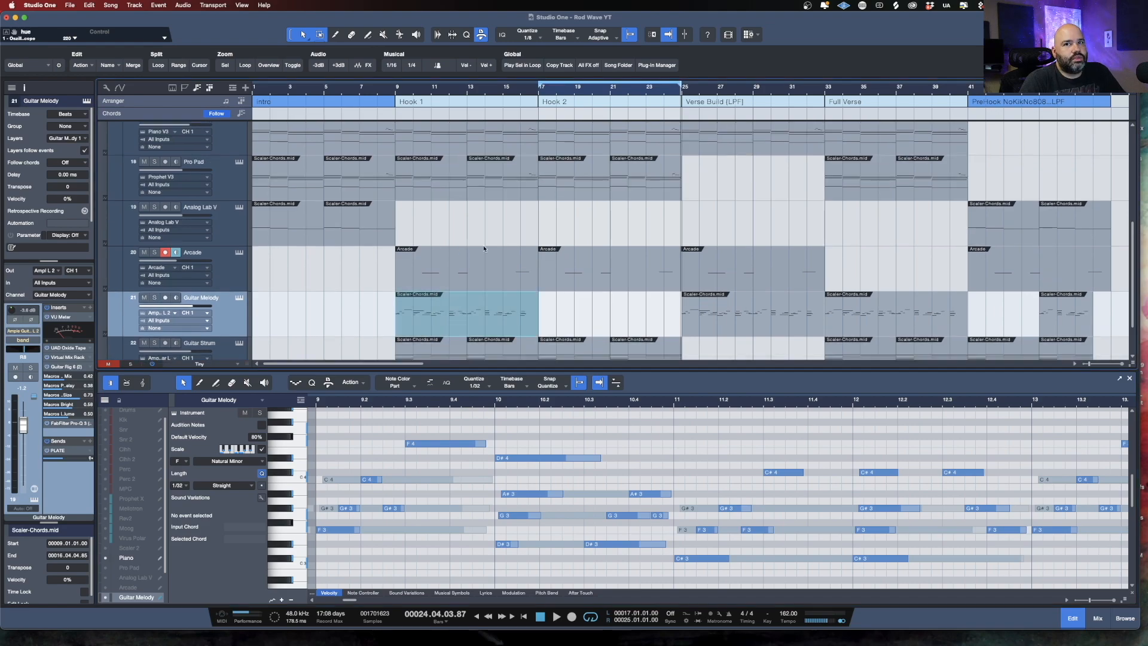
- Solo and play the Piano track, set the loop range from bar 1 to bar 5, and stop playback
scroll(483, 249, up, 2)
click(154, 145)
click(285, 184)
key(space)
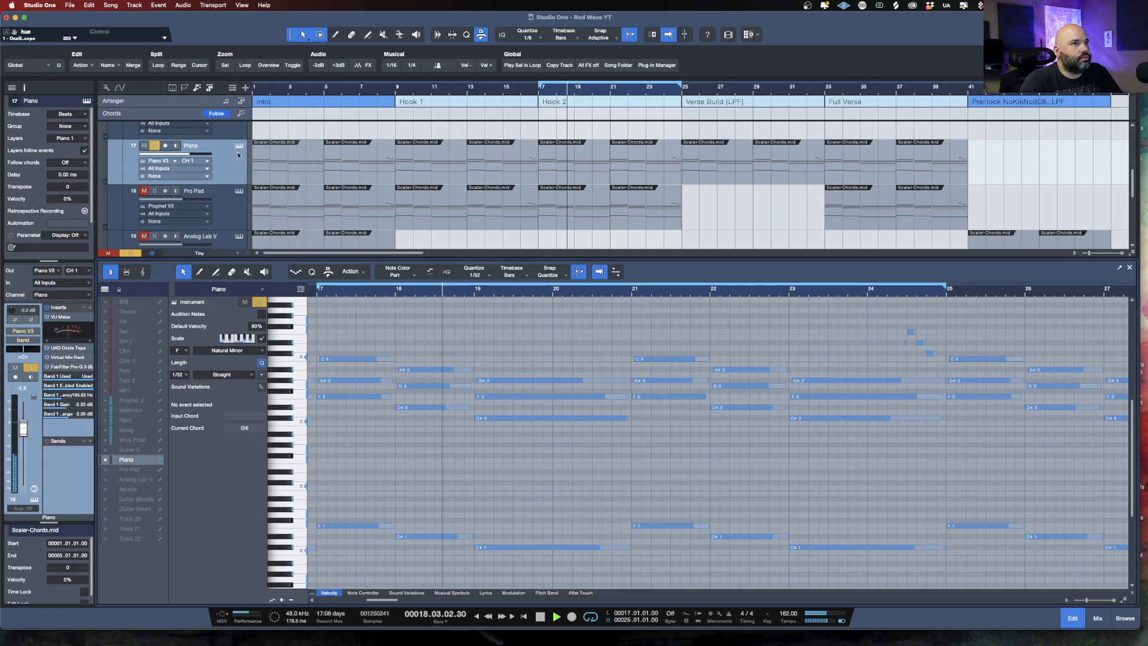
drag(539, 84, 253, 84)
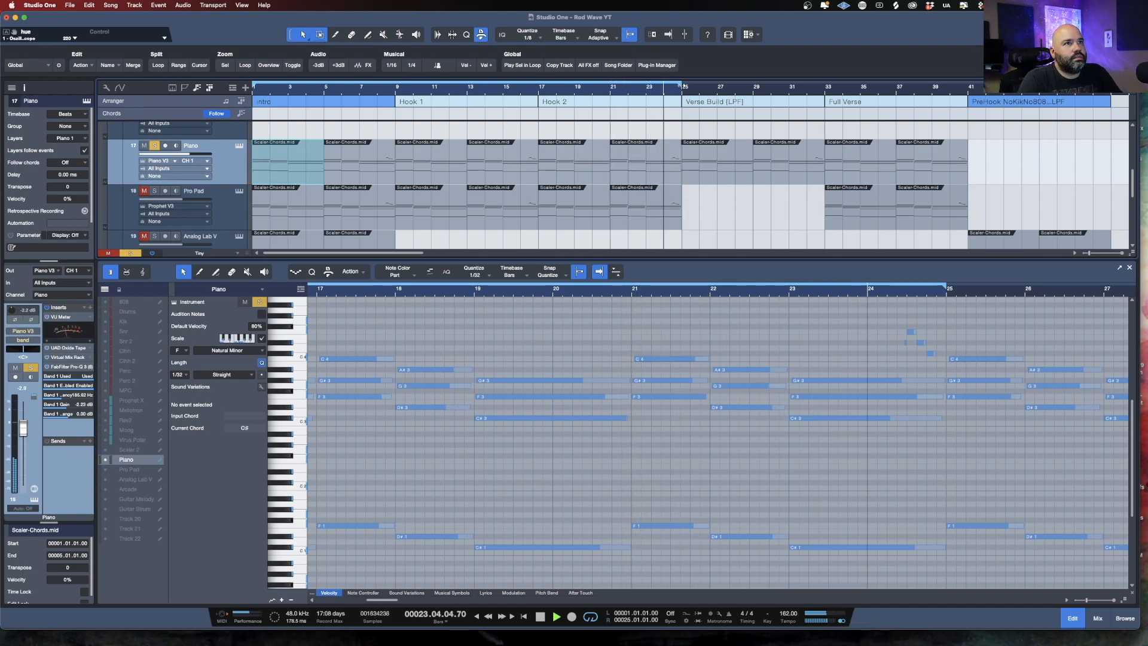
key(space)
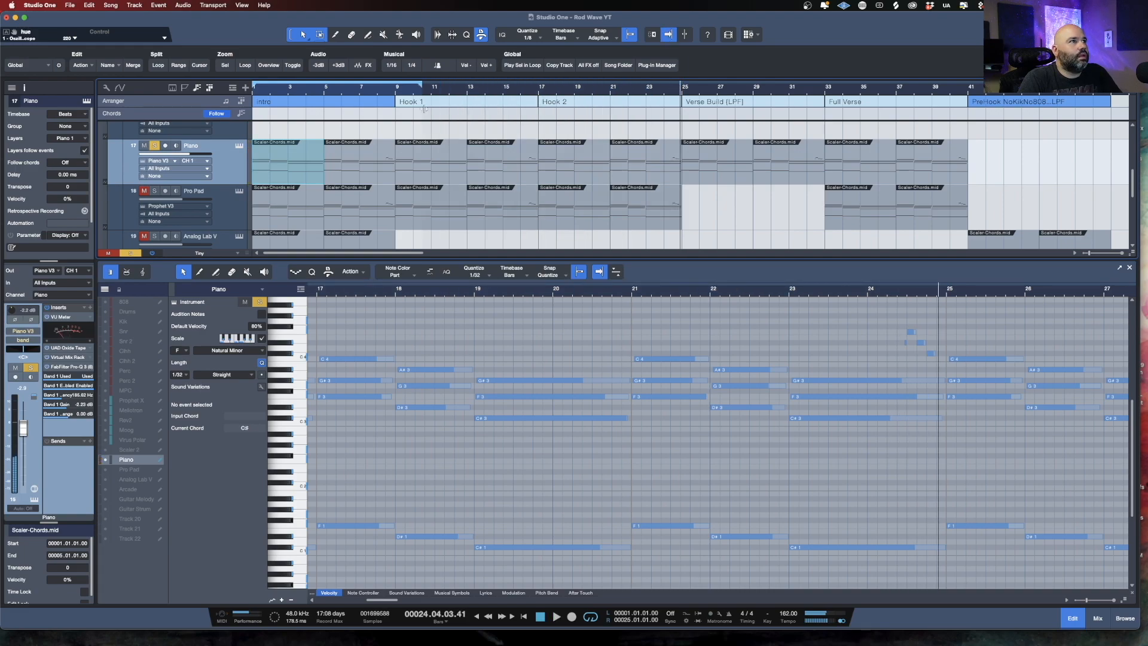
- View the Piano track's Piano V instrument without running the keyboard calibration, then close it
click(239, 147)
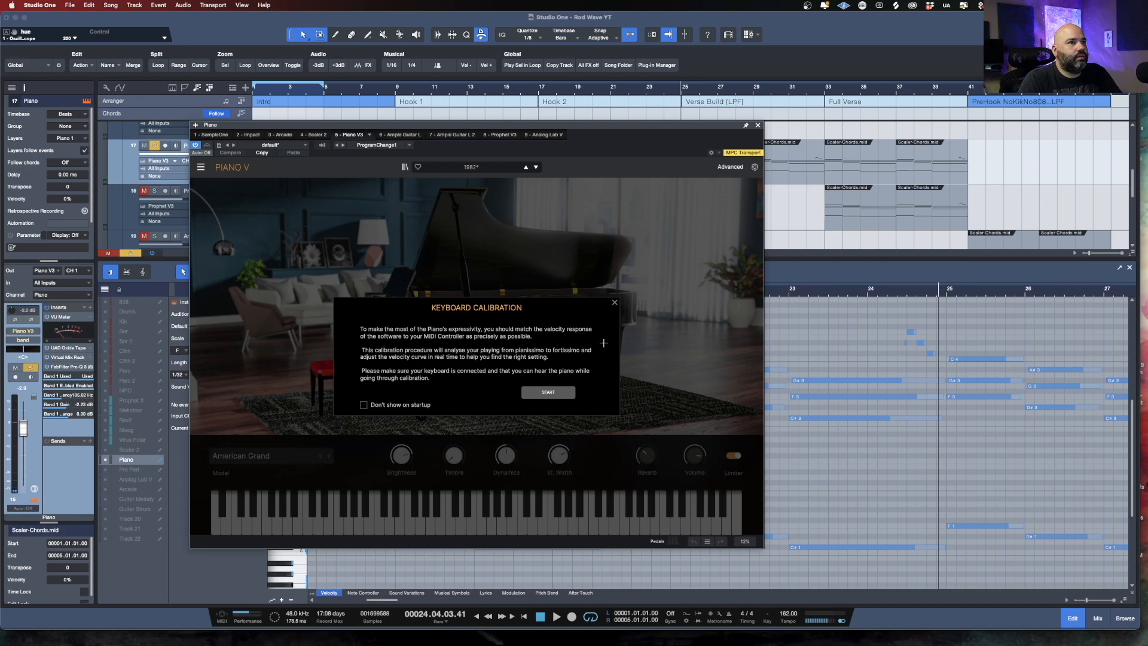
click(614, 304)
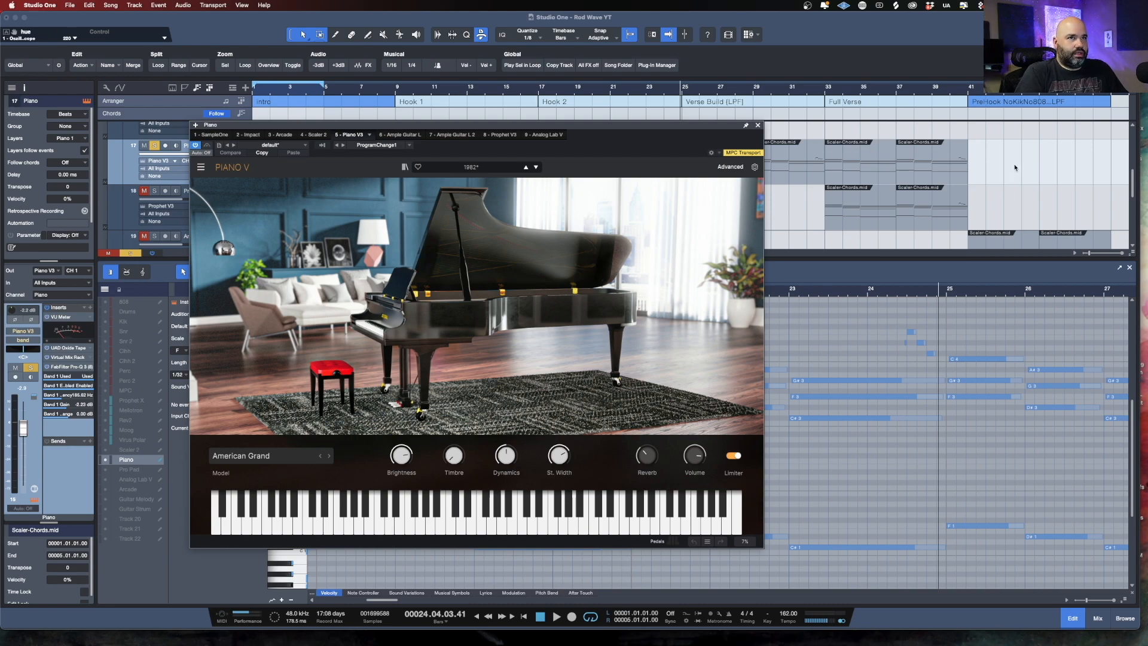
click(758, 126)
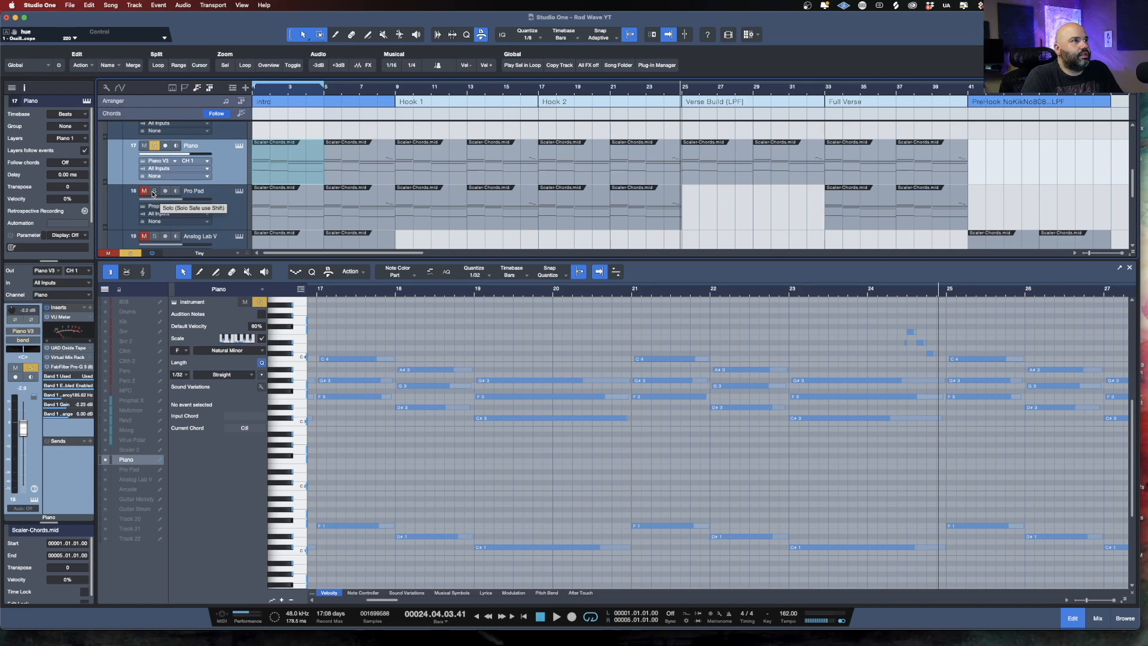
- Solo the Pro Pad track alongside the Piano and look over its Prophet V instrument
click(154, 191)
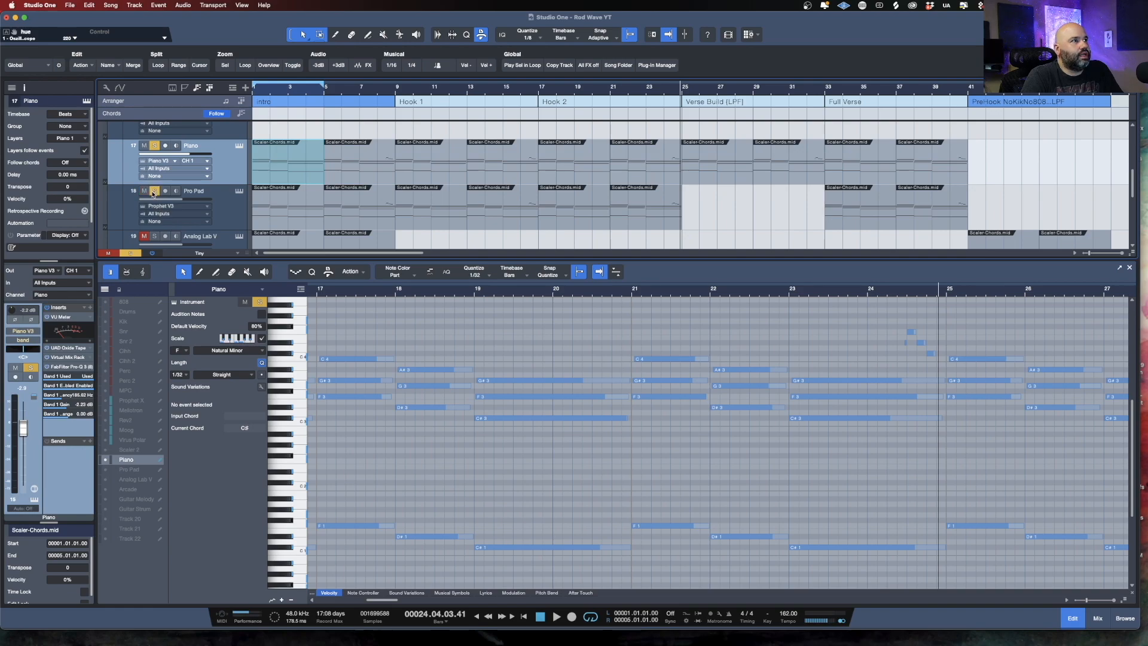
click(240, 193)
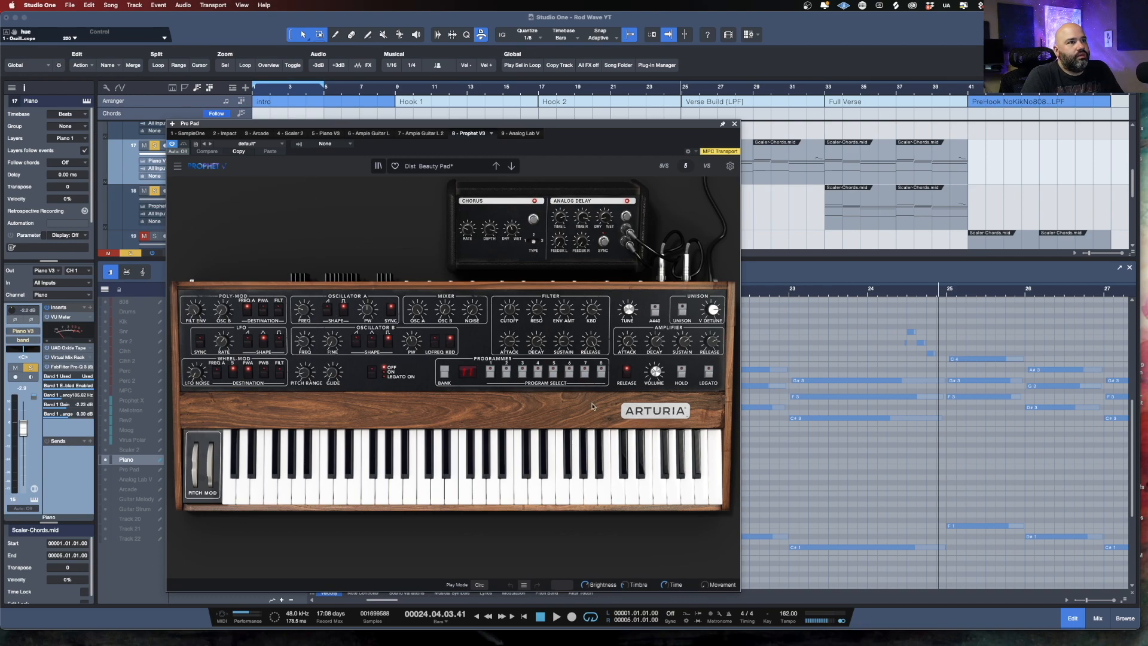
click(735, 125)
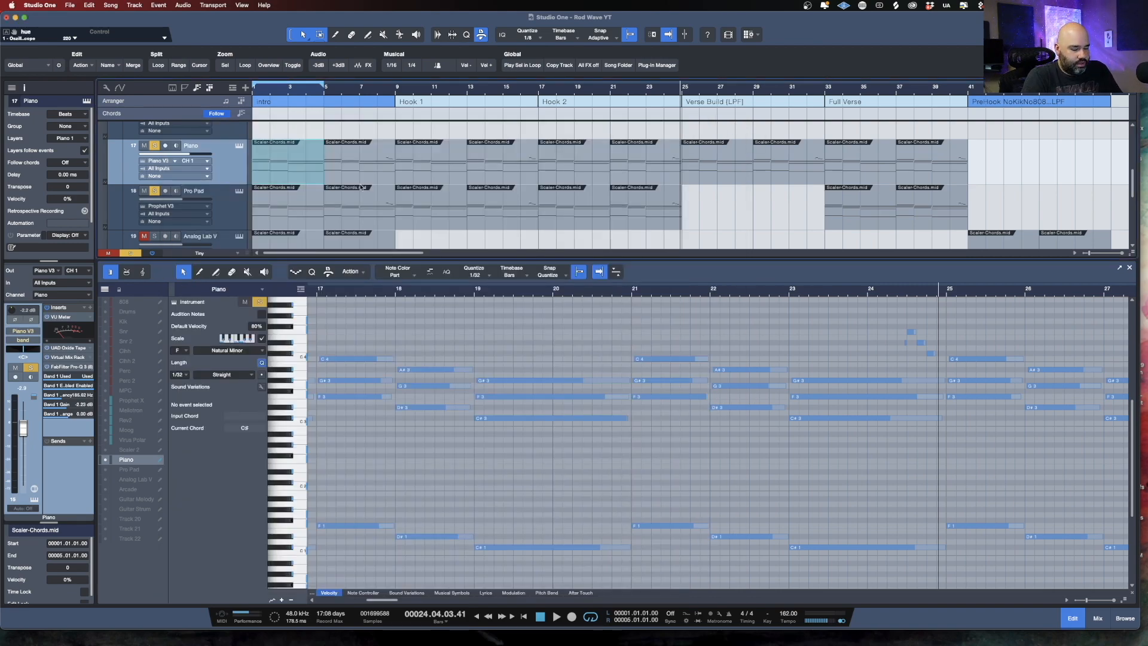
- Open the first Pro Pad intro event, play the soloed tracks, and extend the loop end to bar 9
click(258, 187)
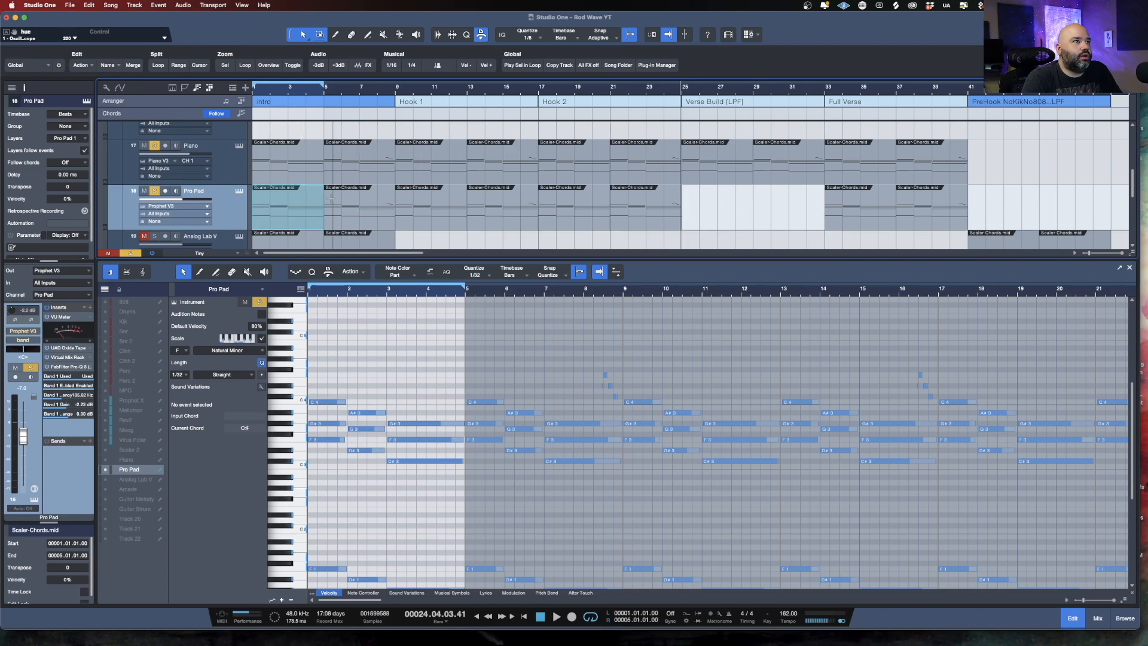
key(space)
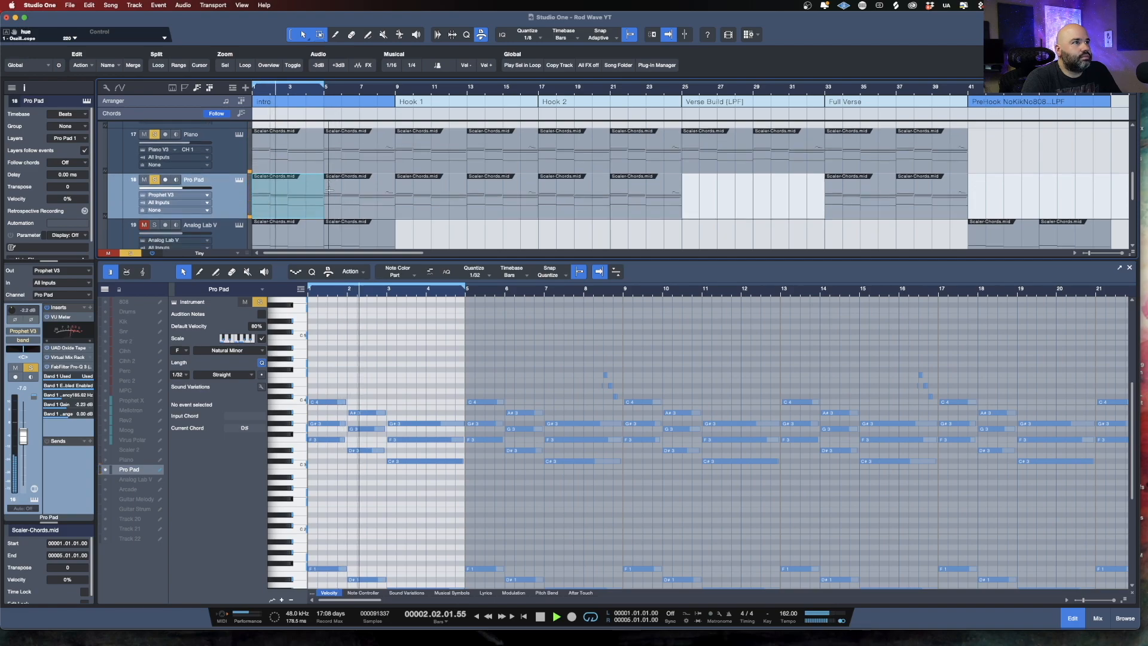
scroll(329, 193, down, 2)
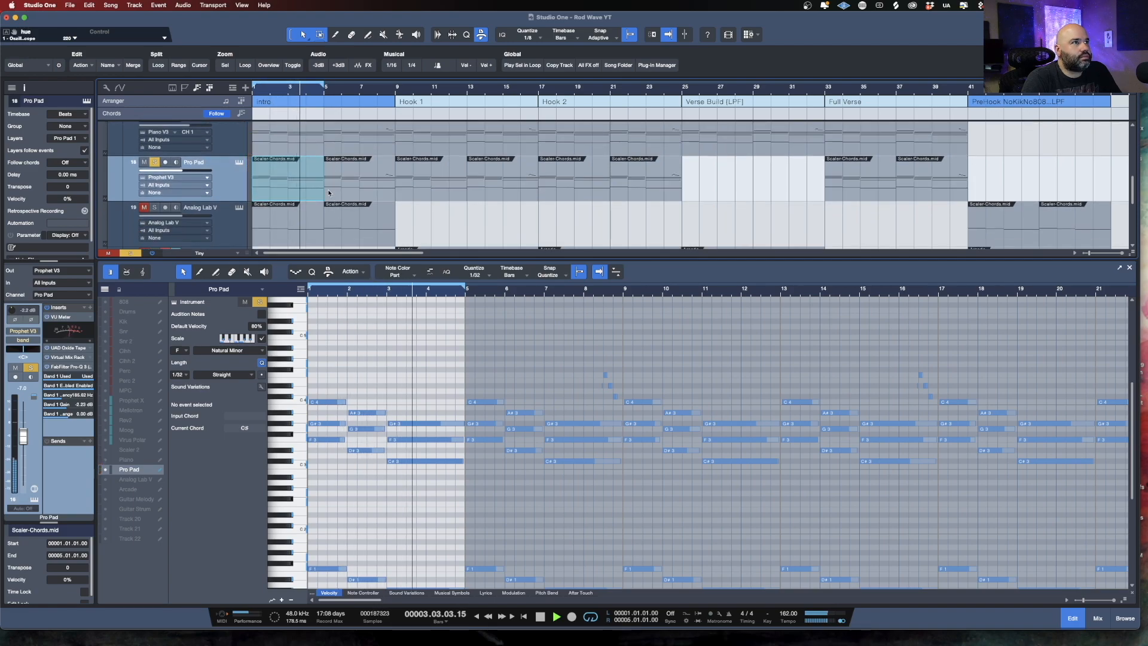
drag(323, 85, 394, 85)
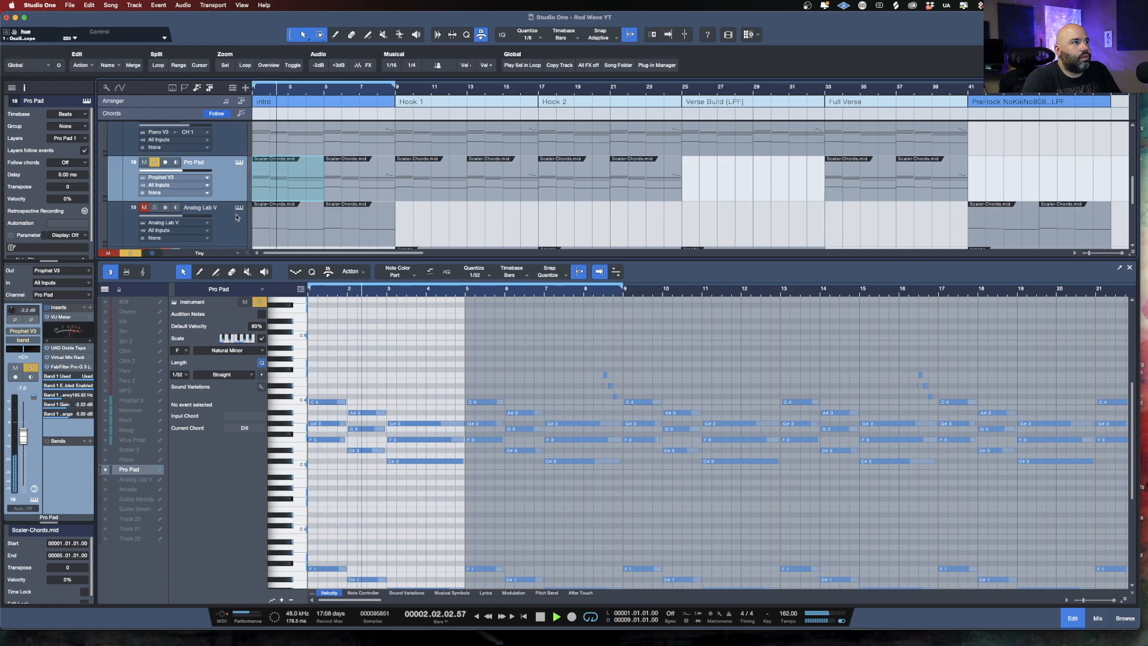
- Solo the Analog Lab V track during playback, view its instrument, and stop playback
click(155, 208)
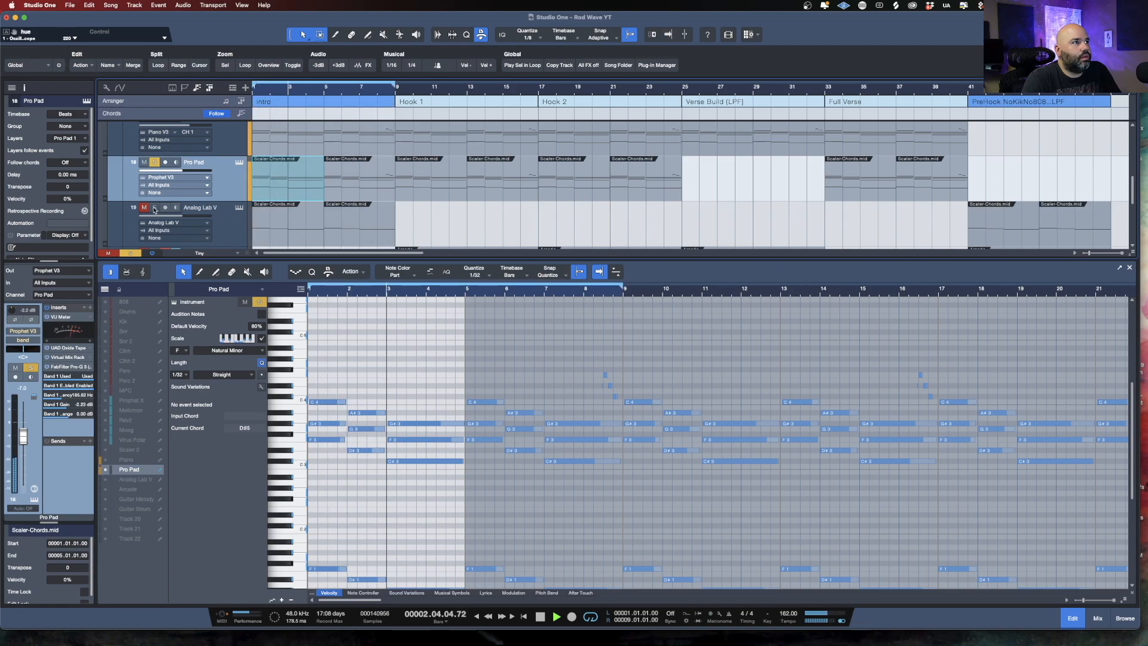
click(239, 207)
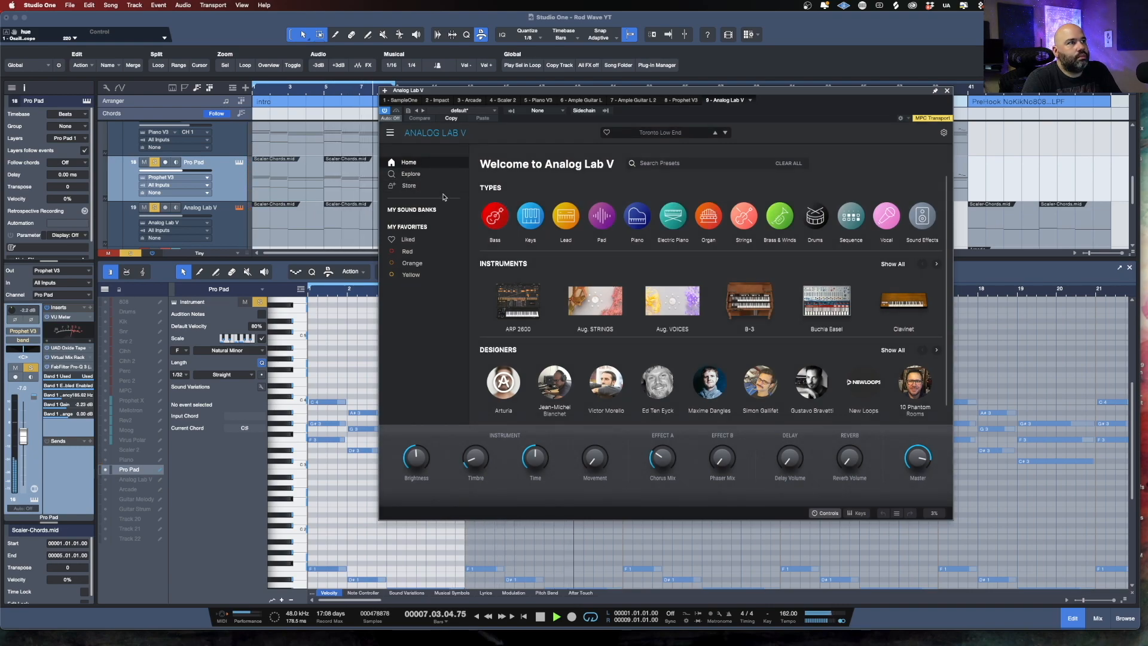
key(space)
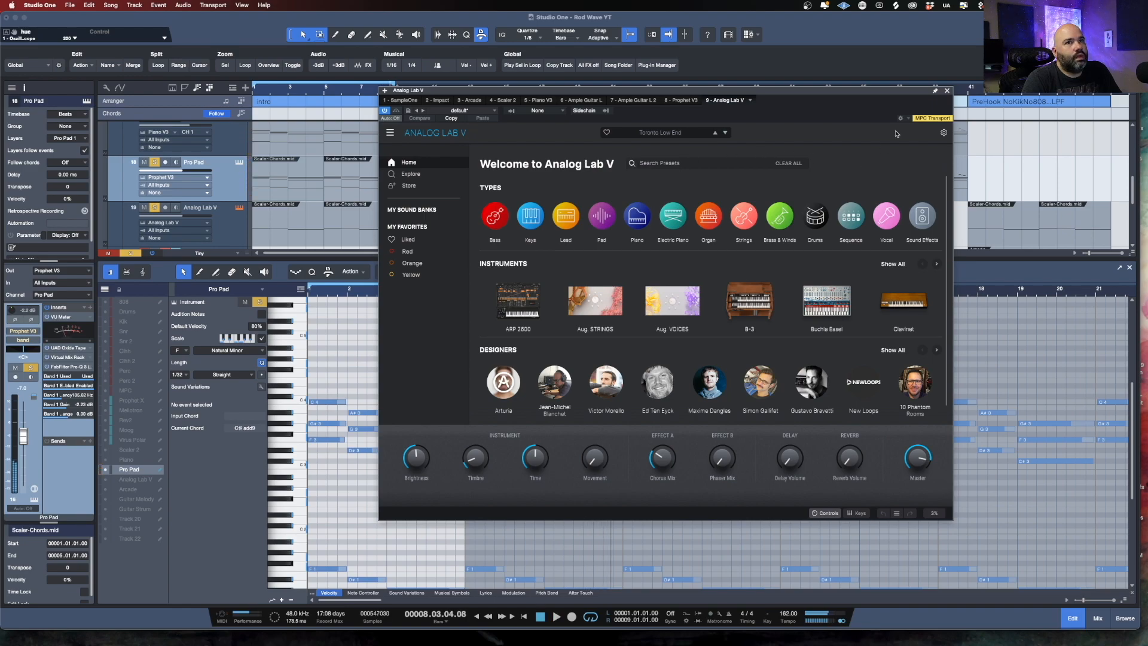
click(947, 91)
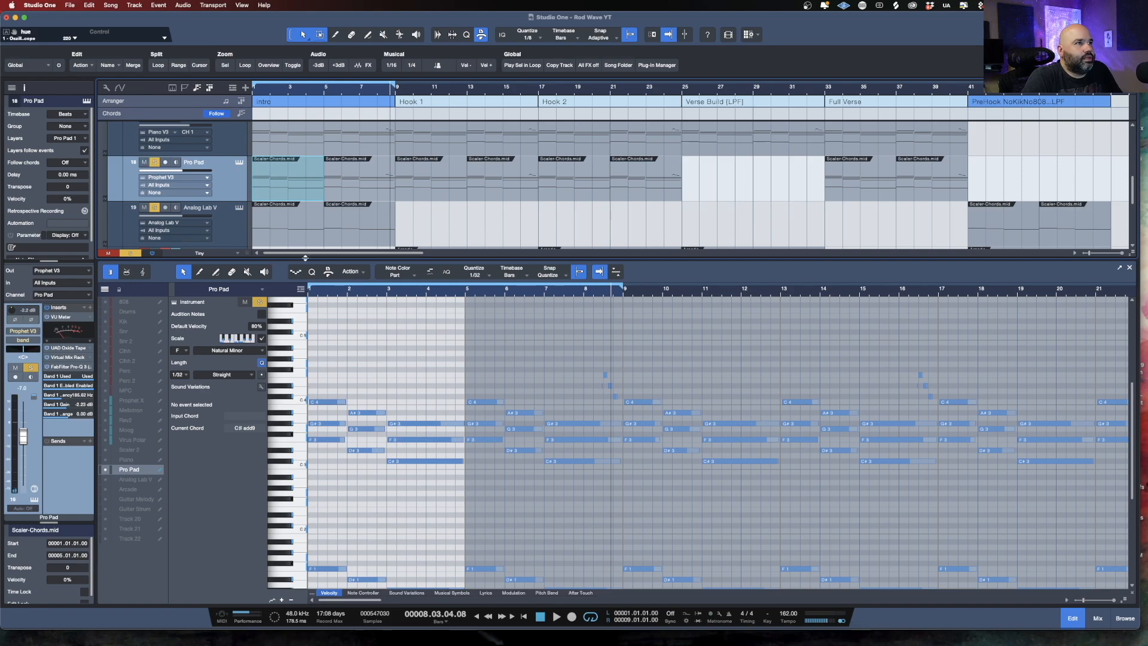
- Show the Analog Lab V intro event's notes and enlarge the arrangement area with the track height set to Small
drag(305, 258, 323, 392)
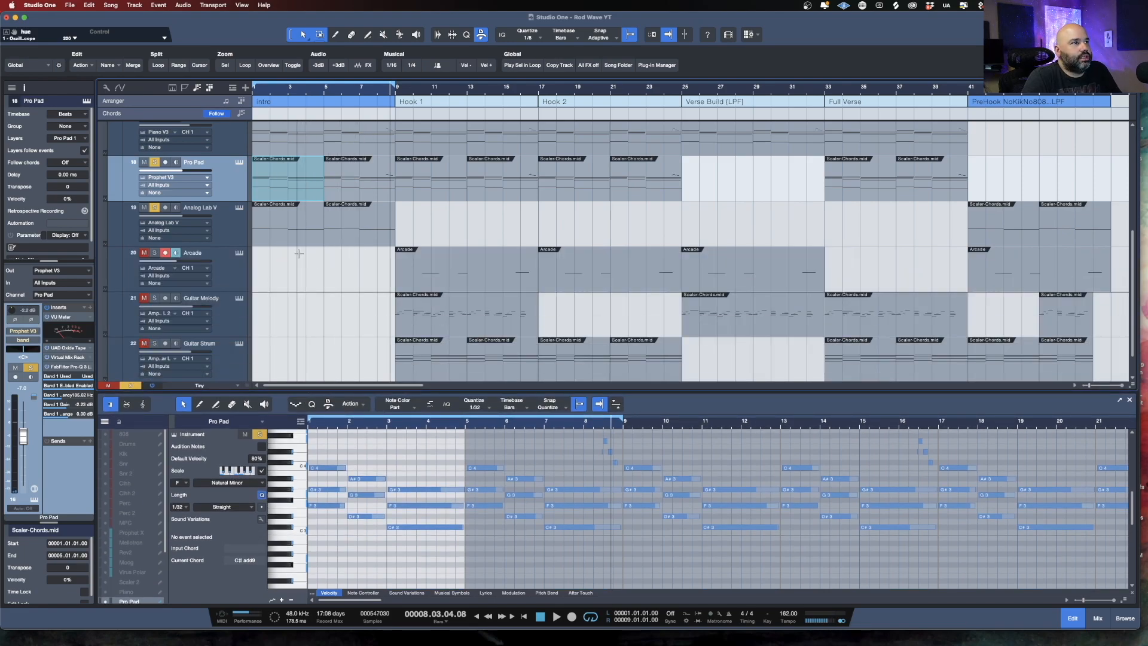
click(293, 232)
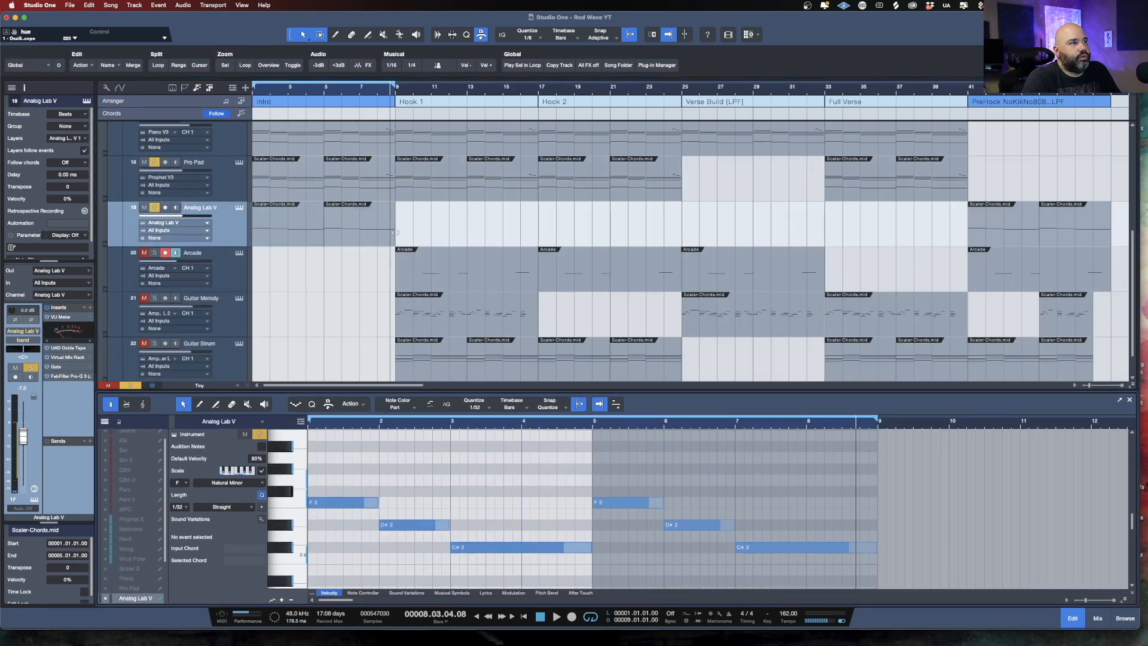
key(shift+w)
key(shift+e)
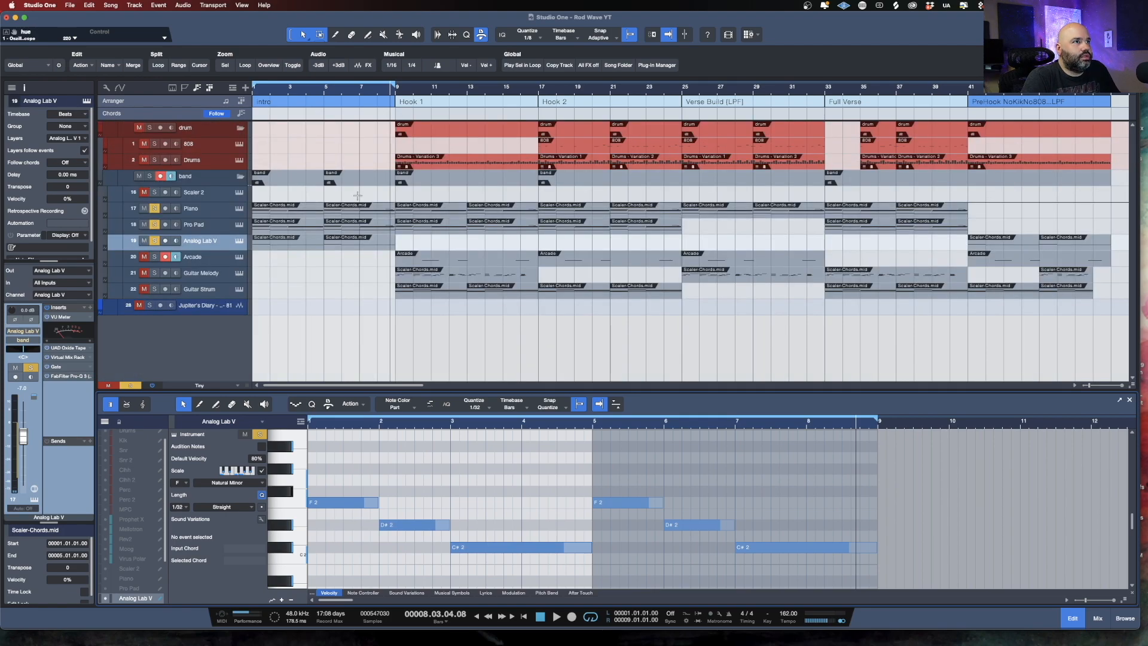
key(shift+e)
key(shift+w)
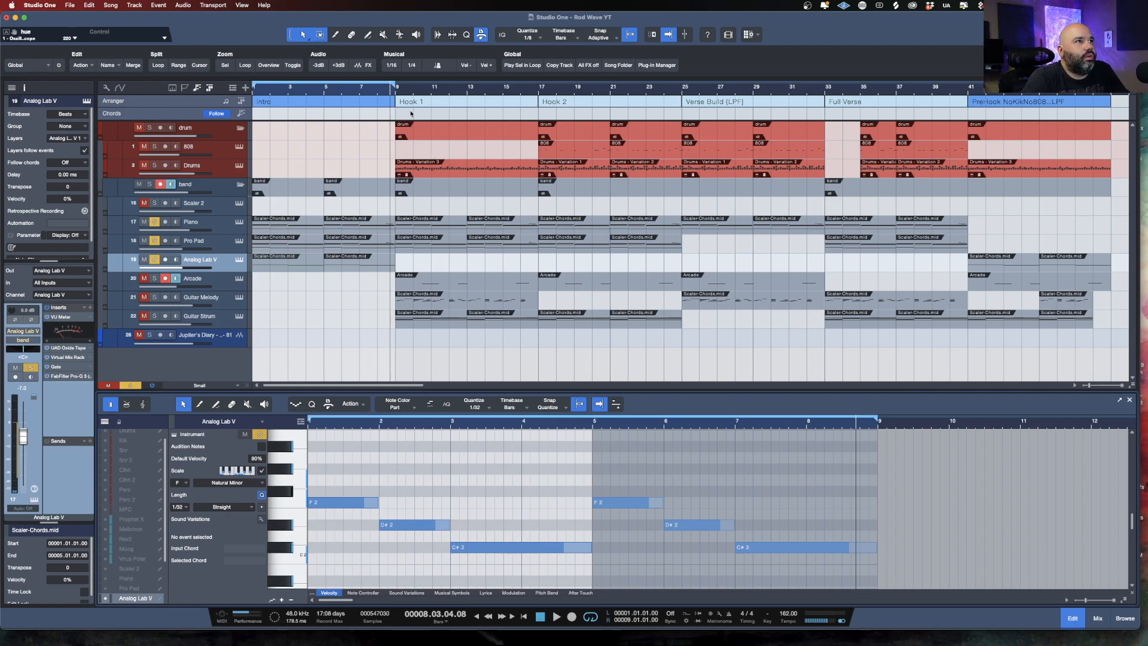
- Set the loop range over the Hook 1 section, from bar 9 to bar 17
drag(394, 85, 718, 100)
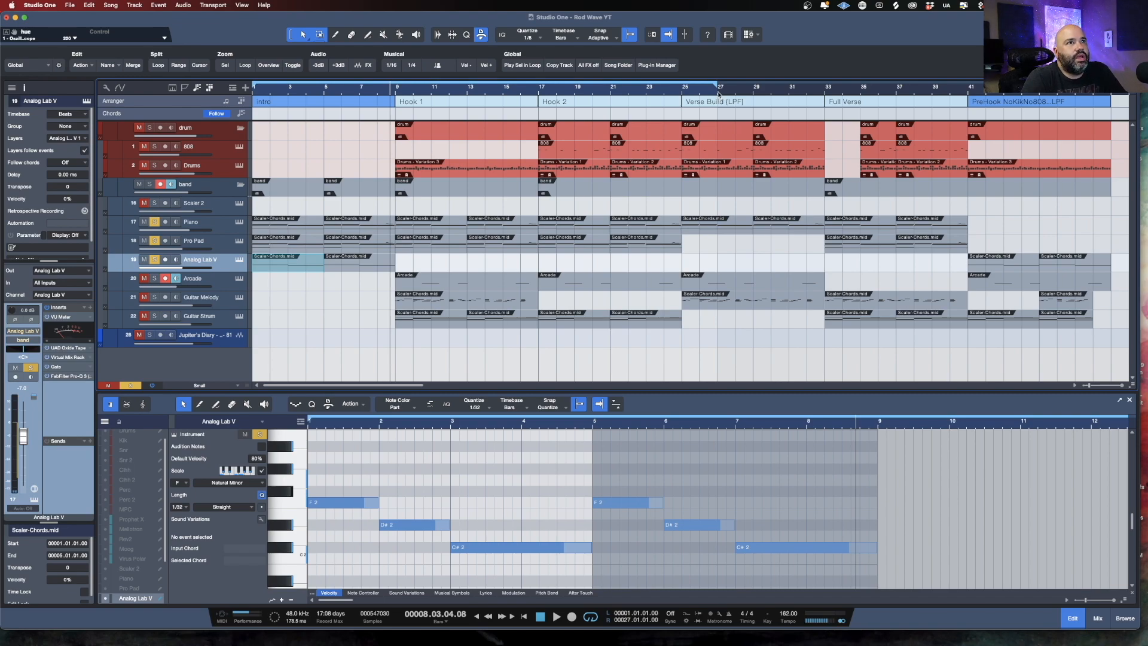
drag(717, 100, 830, 113)
drag(255, 87, 396, 87)
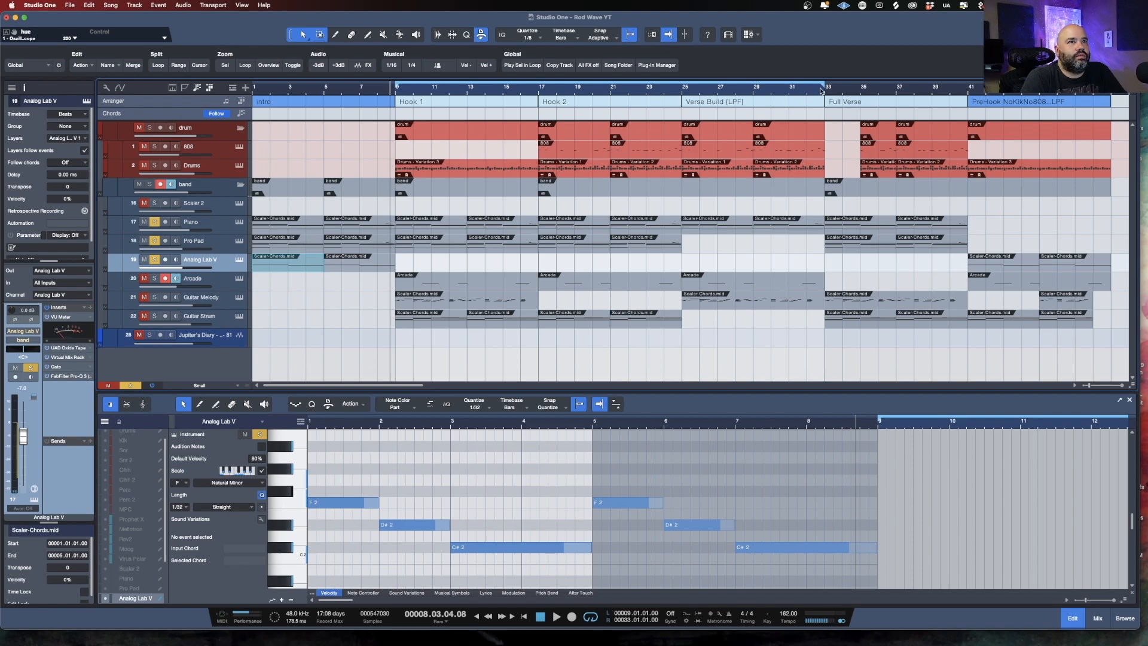
drag(825, 87, 537, 138)
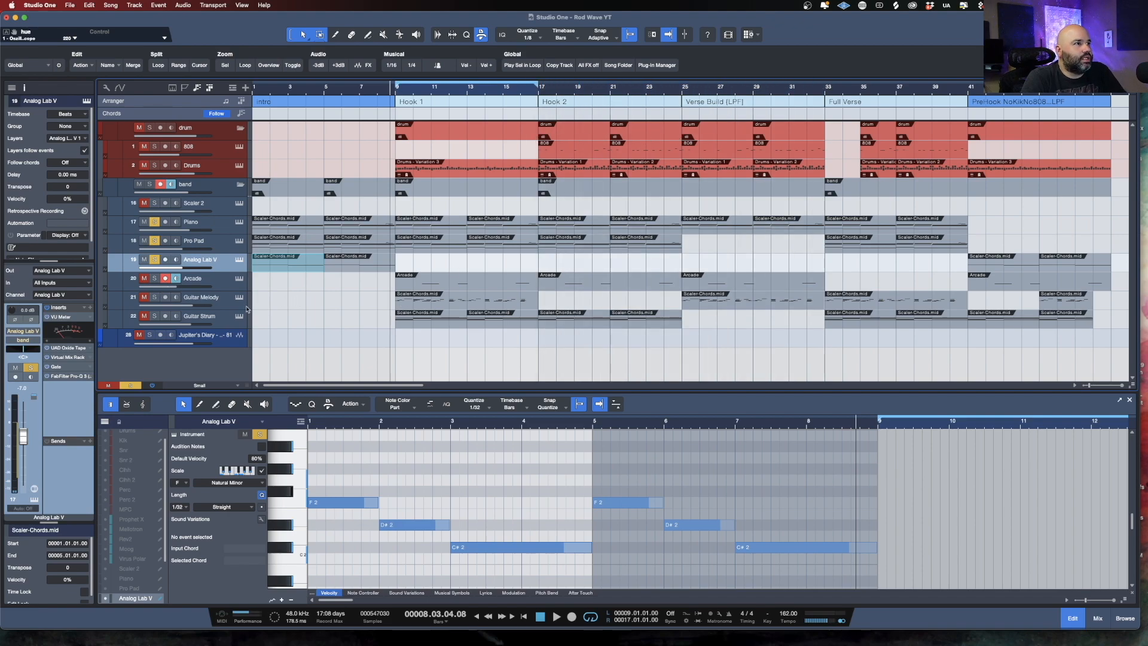
- Solo the Arcade track and look over its Still Got Time instrument and session key list
click(155, 278)
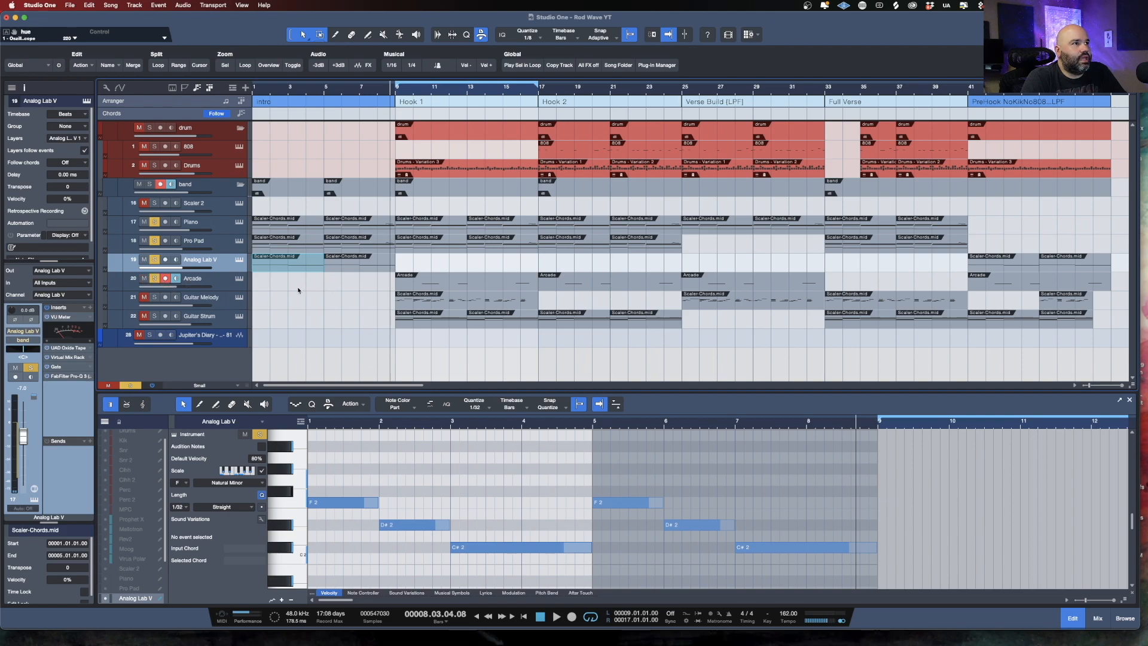
click(241, 280)
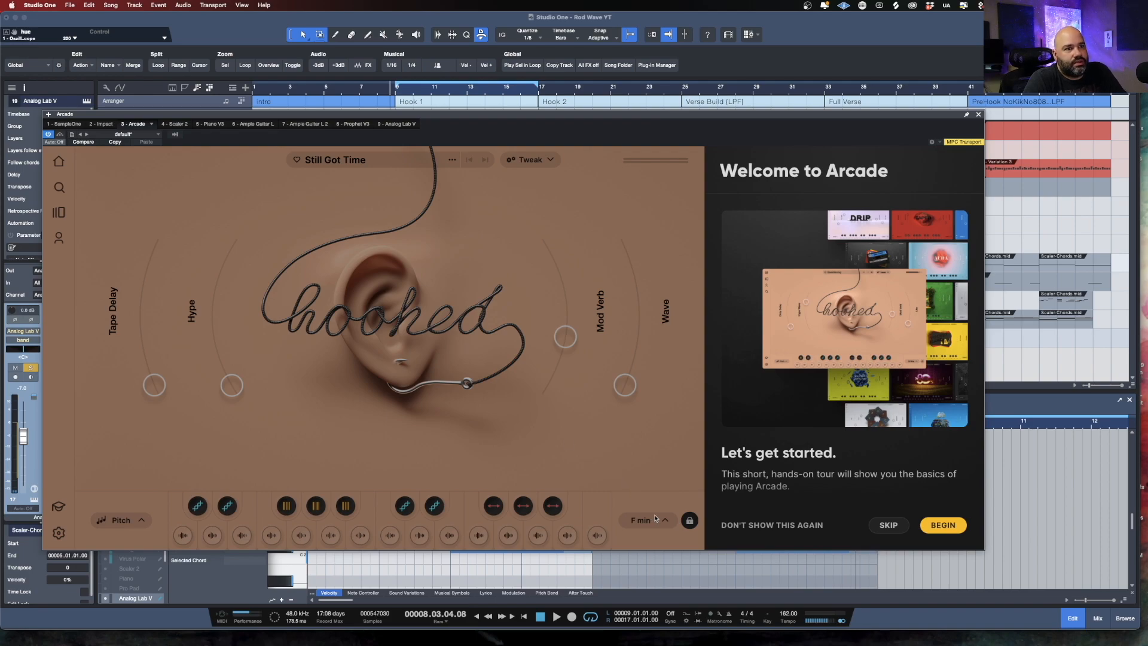
click(664, 522)
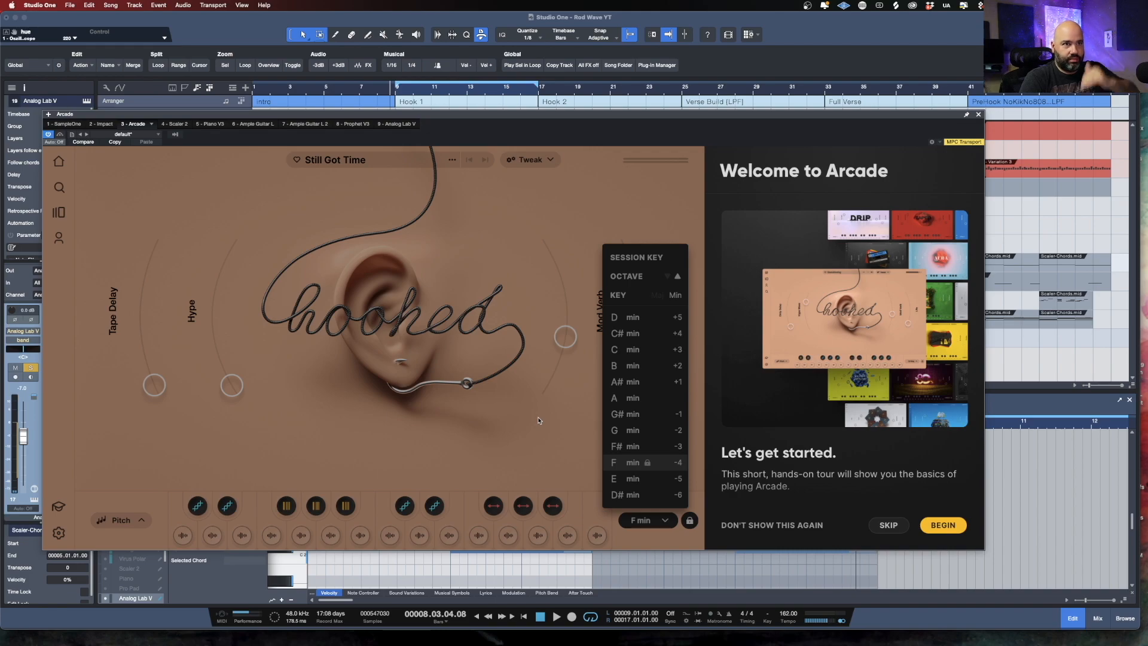
click(979, 115)
- Play the soloed tracks from bar 9, show the notes of the Hook 1 Arcade event, and stop playback
click(398, 89)
key(space)
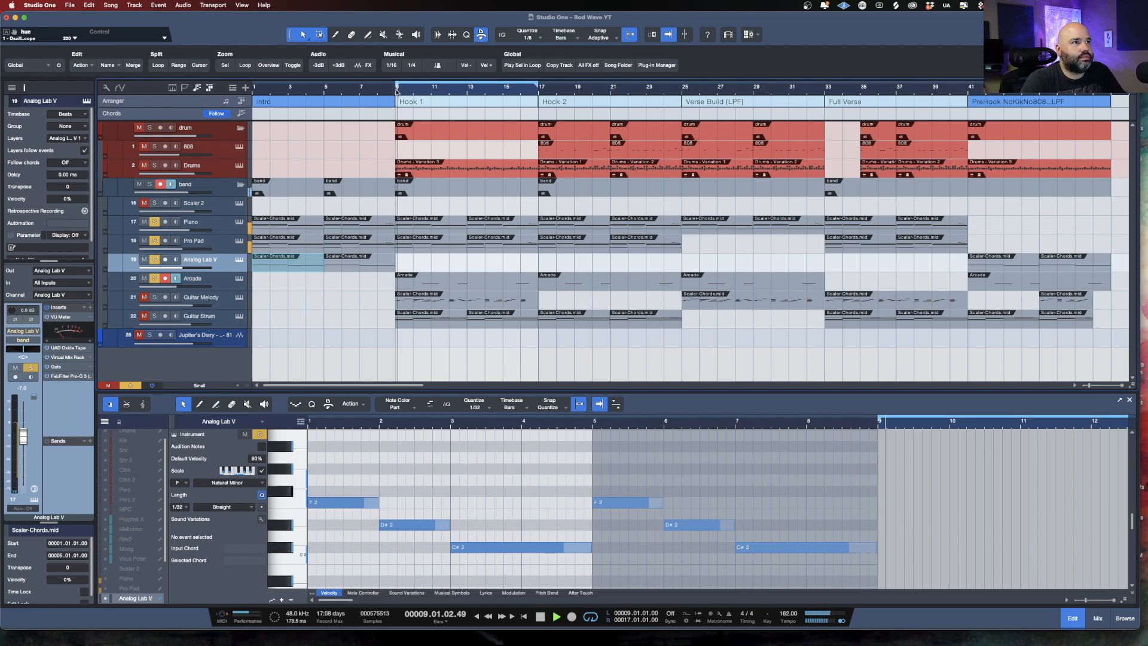
click(478, 273)
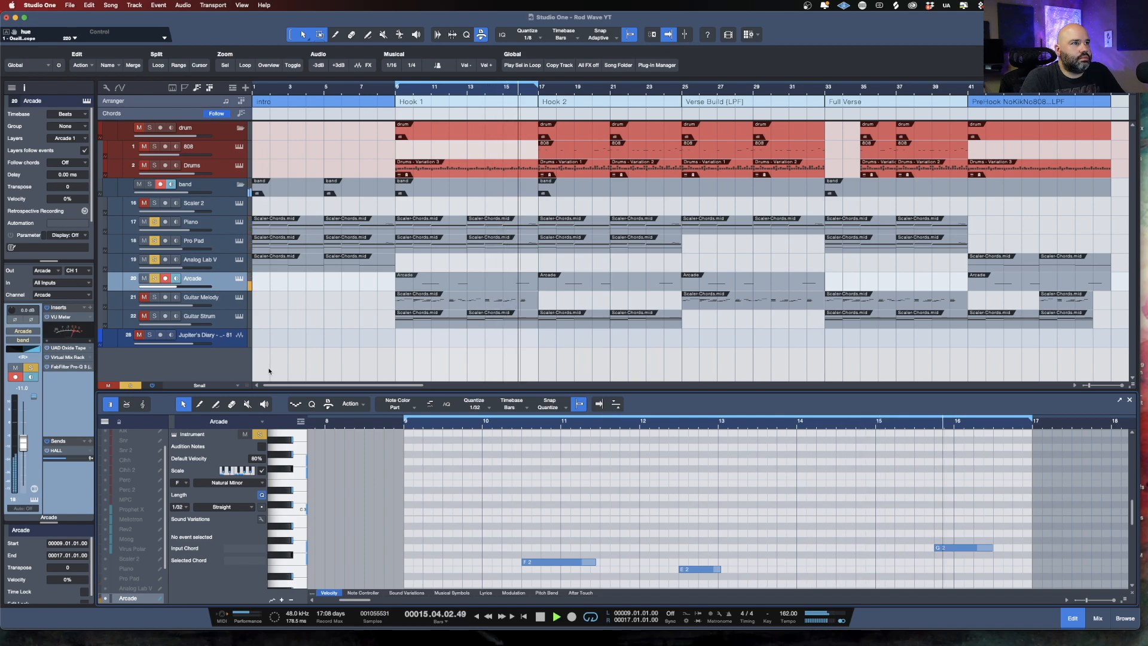
key(space)
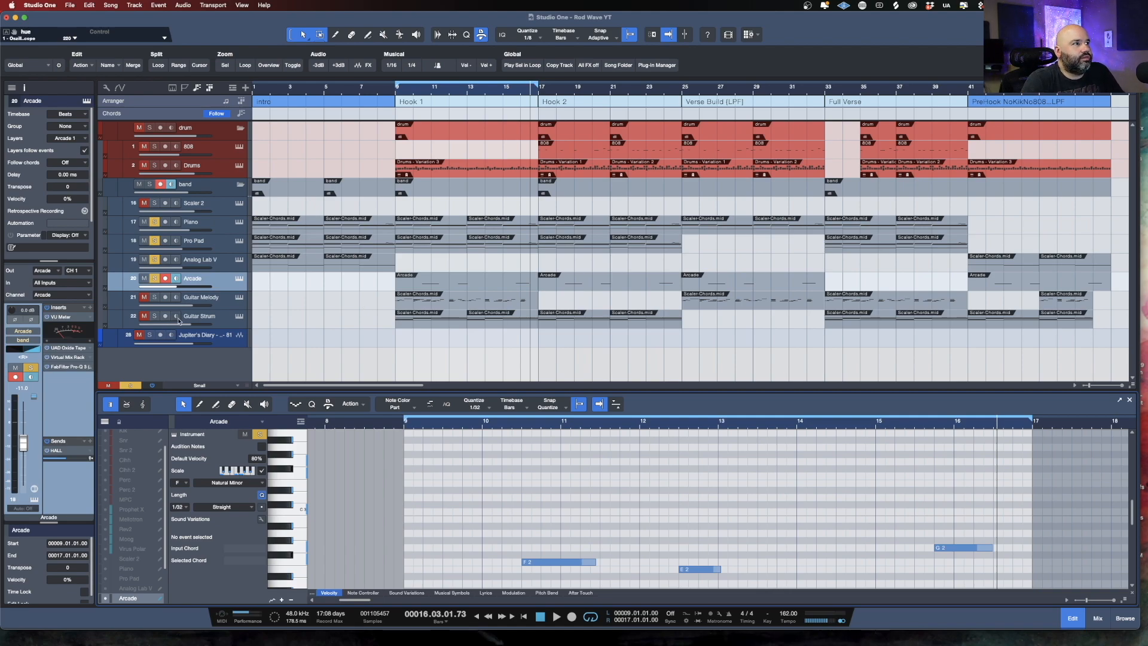
- Solo the Guitar Strum track and show its Ample Guitar Luther instrument
click(144, 316)
click(154, 316)
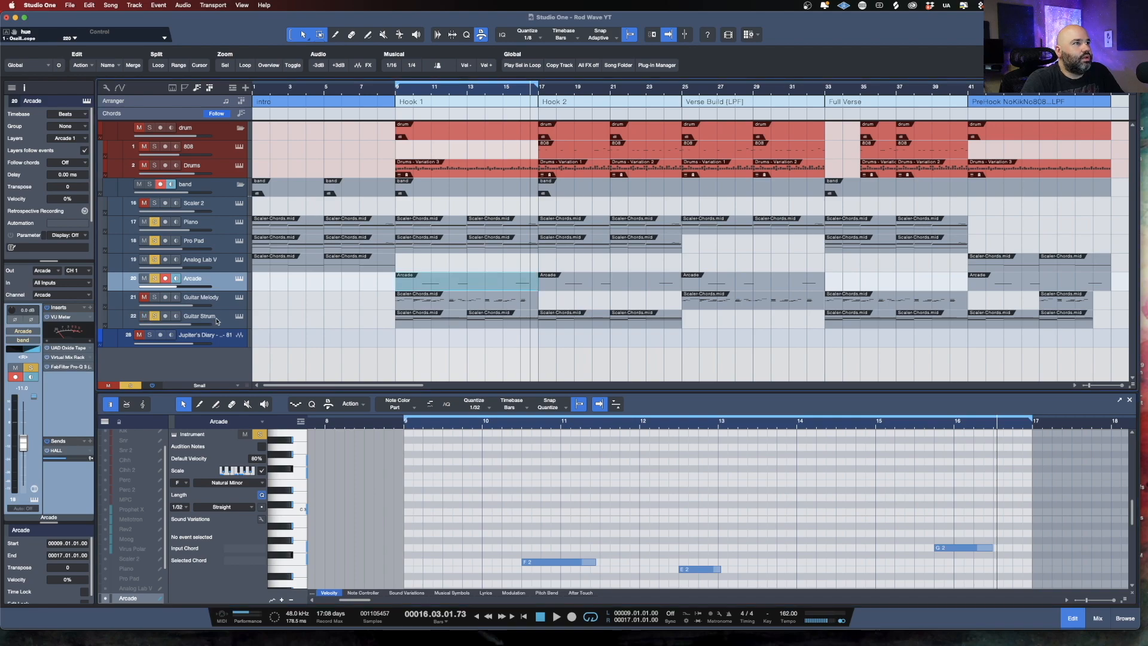
click(238, 316)
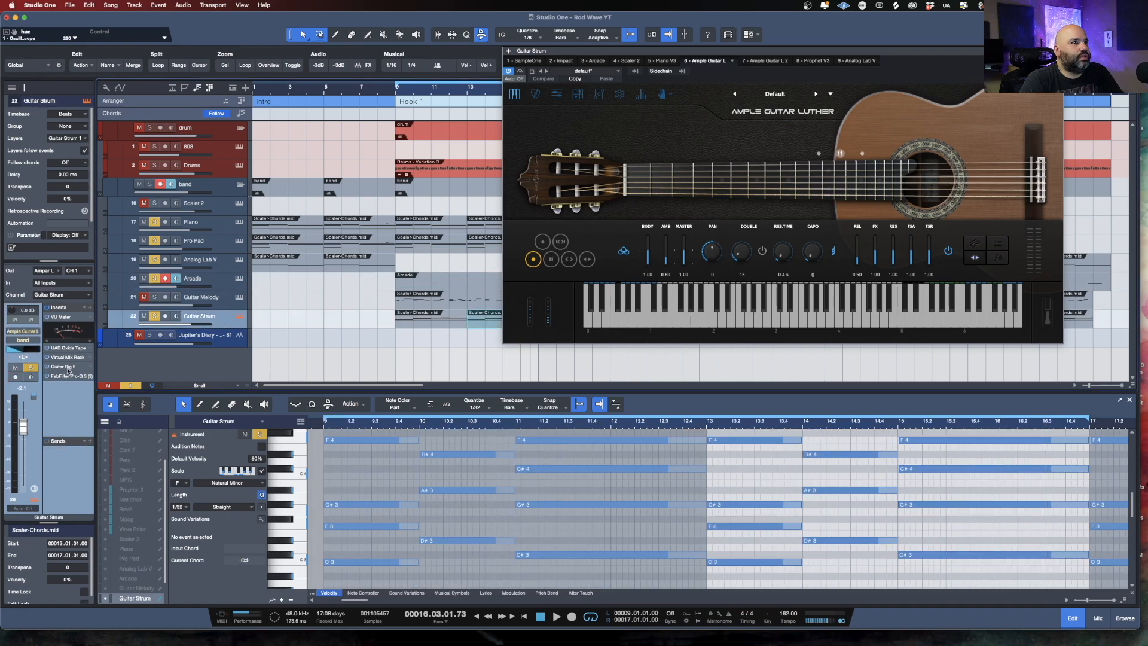
- Open the Guitar Rig 6 insert on Guitar Strum and look through the Atmo Rotator preset's components
click(62, 366)
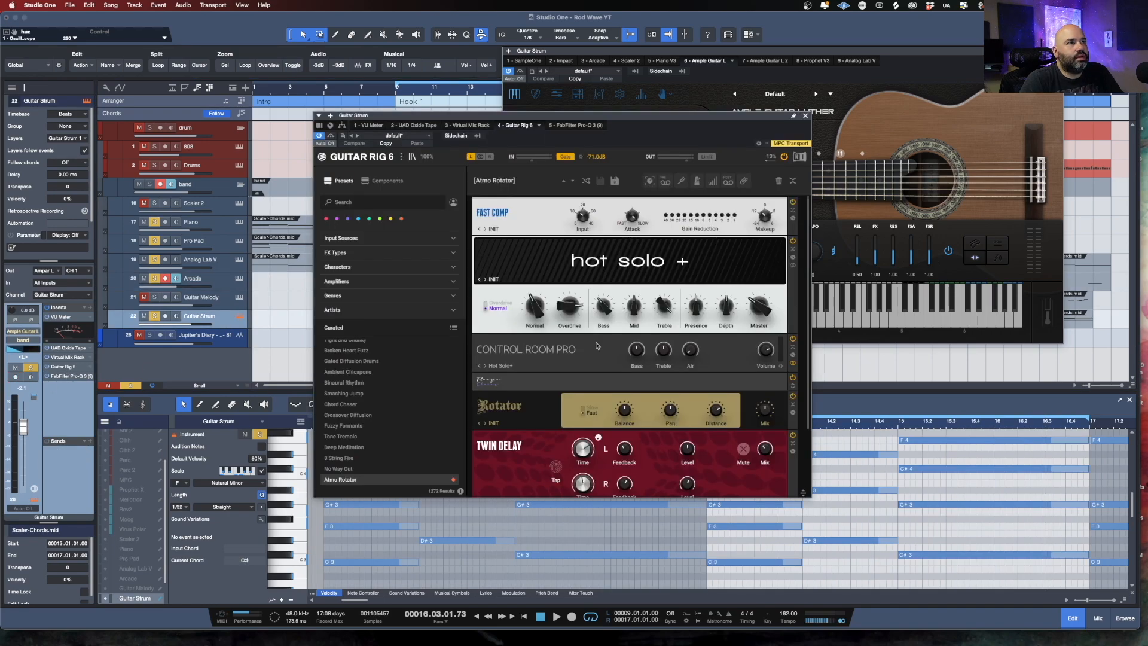
scroll(561, 347, down, 1)
scroll(561, 353, down, 1)
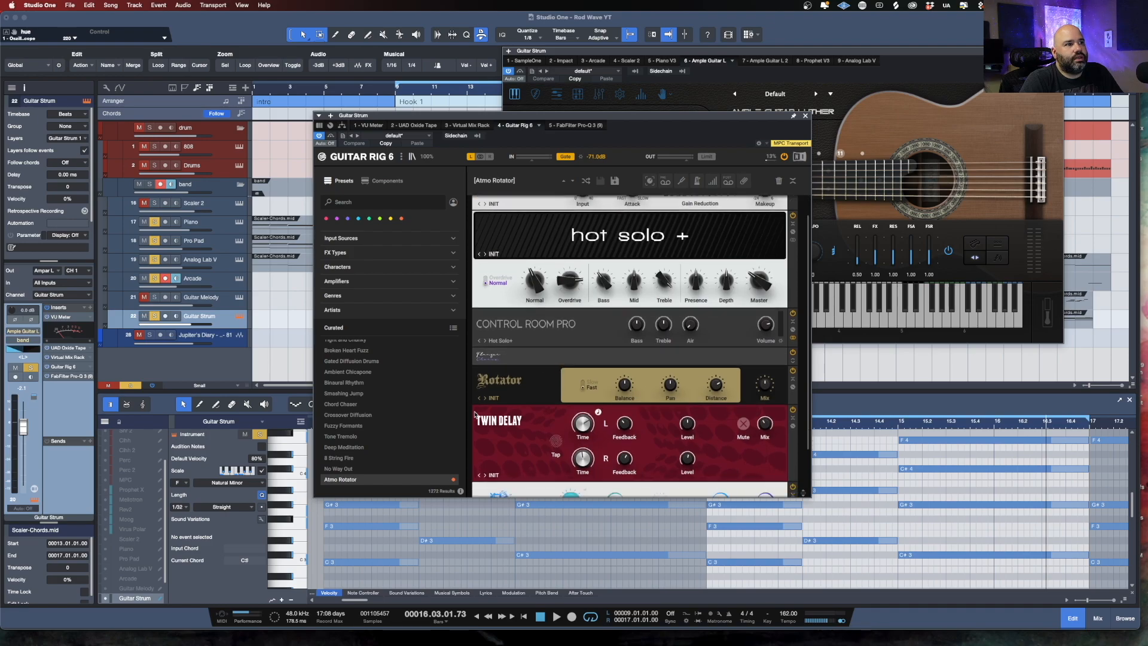
scroll(389, 452, down, 2)
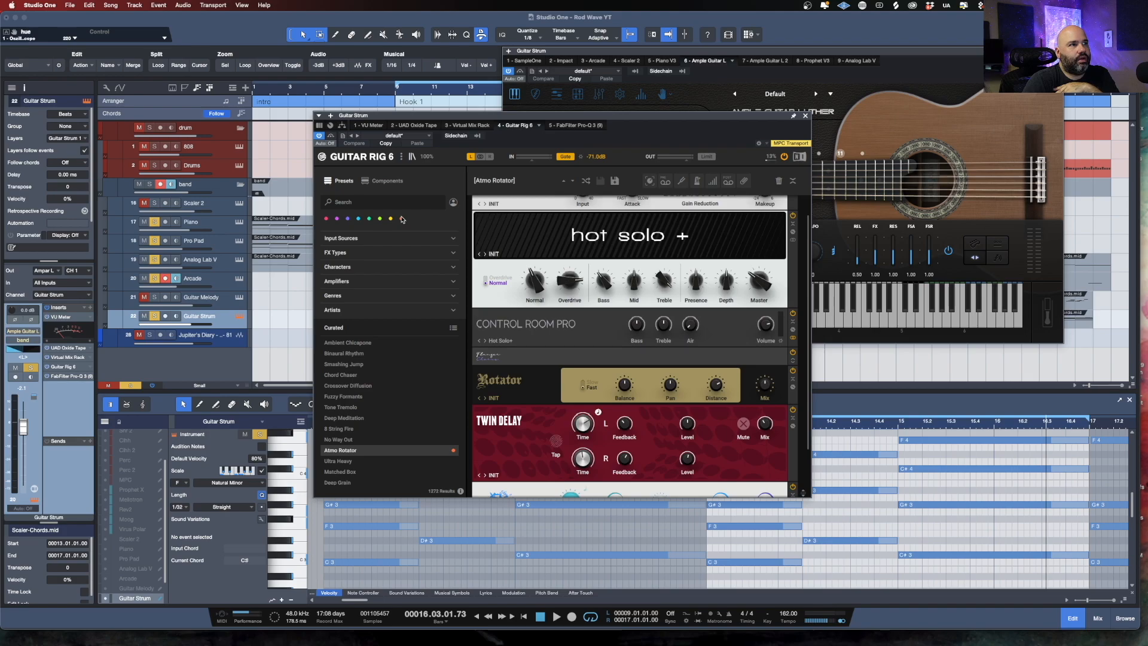
- Browse the Guitar Rig 6 presets, filter them by the orange and pink colour tags, and close the plug-in window
scroll(411, 431, down, 10)
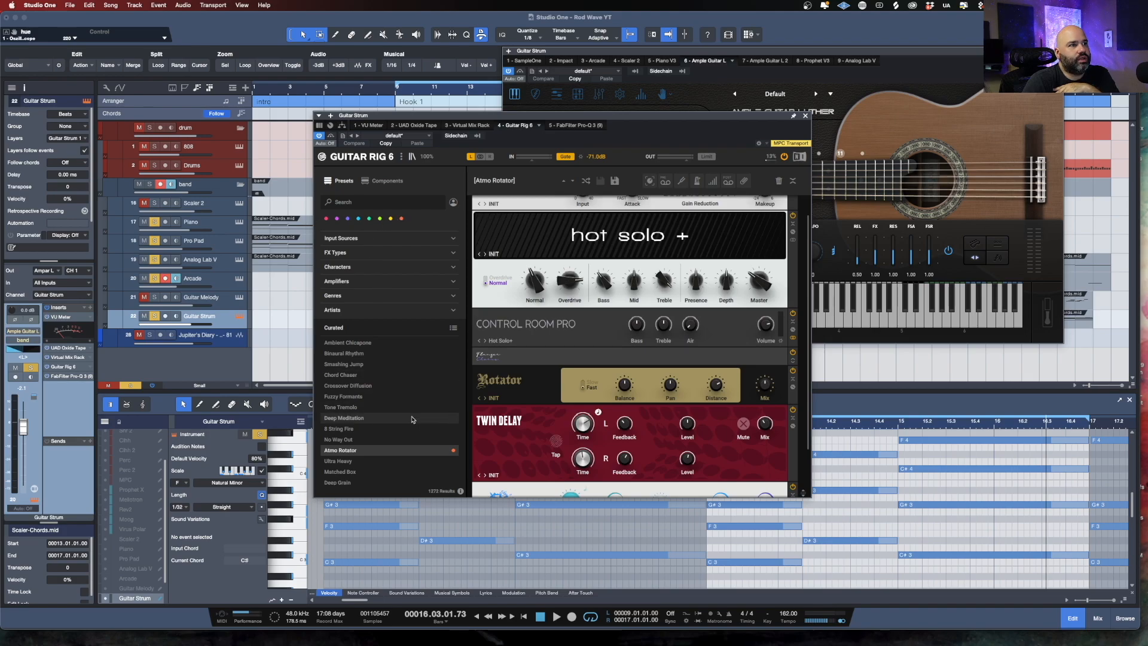
scroll(411, 431, up, 10)
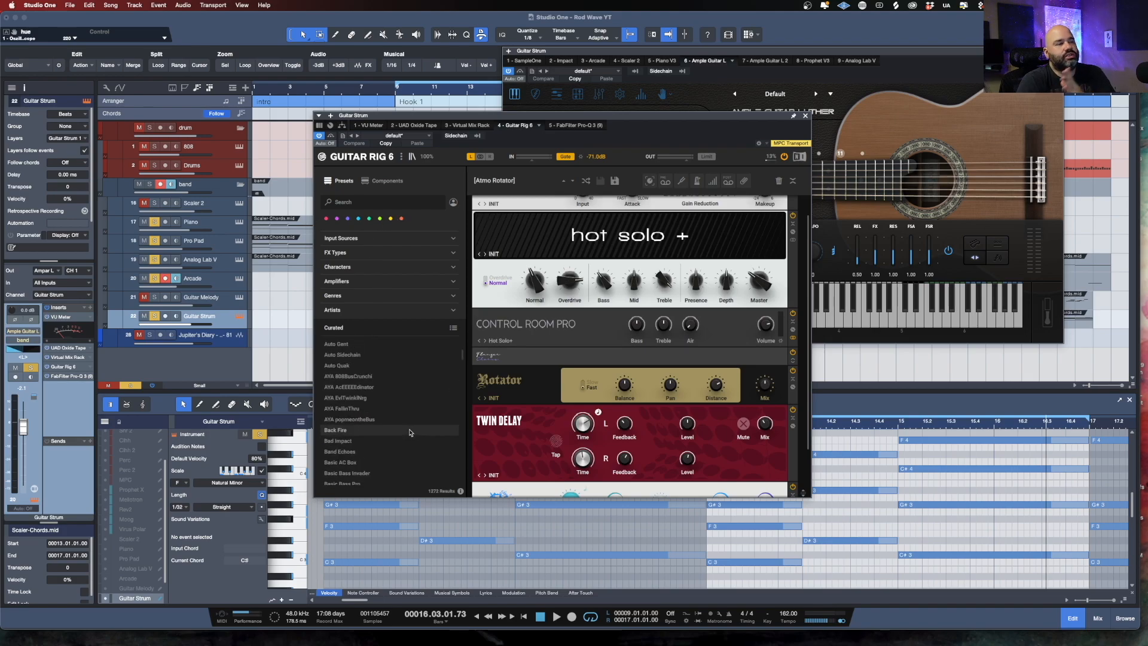
scroll(411, 432, down, 5)
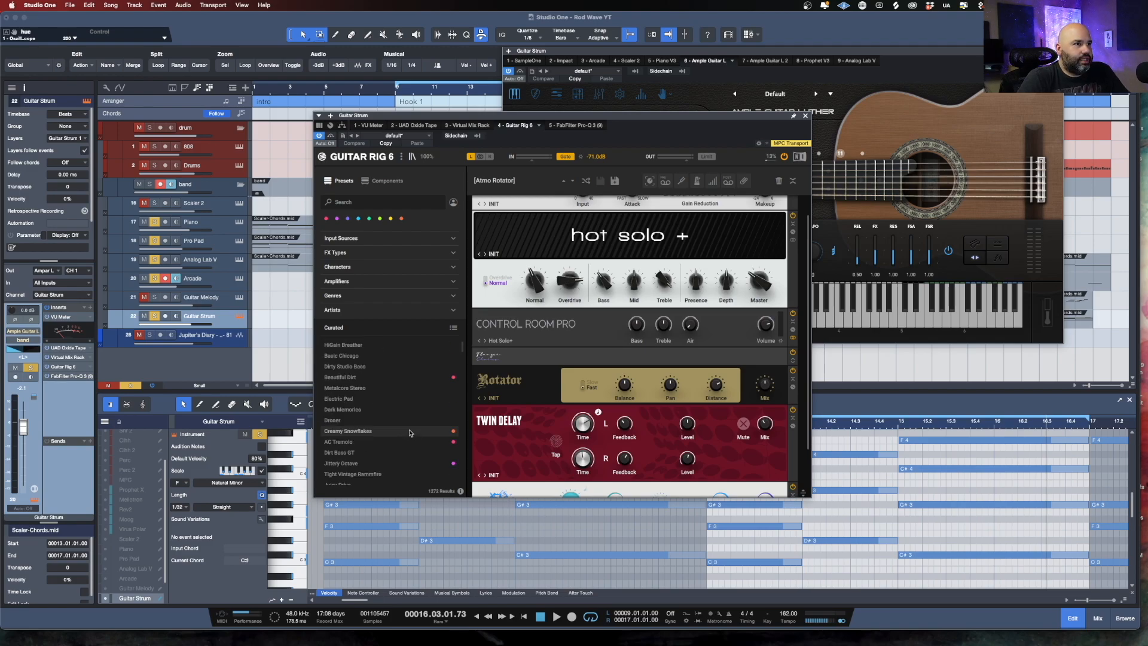
scroll(410, 433, up, 6)
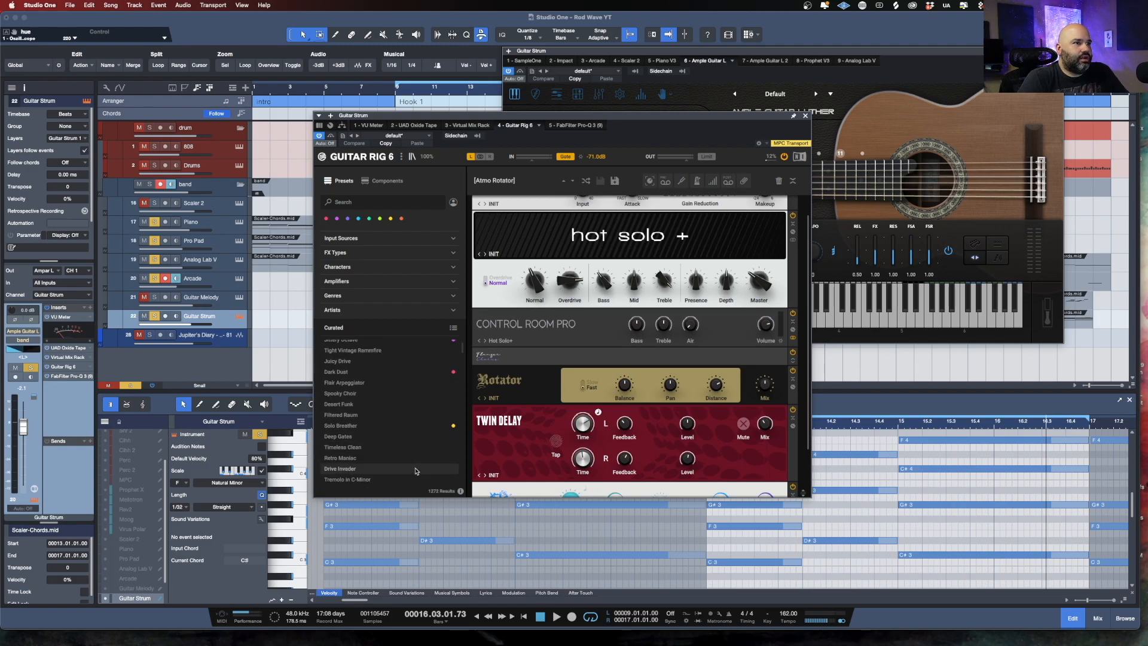
scroll(407, 405, down, 5)
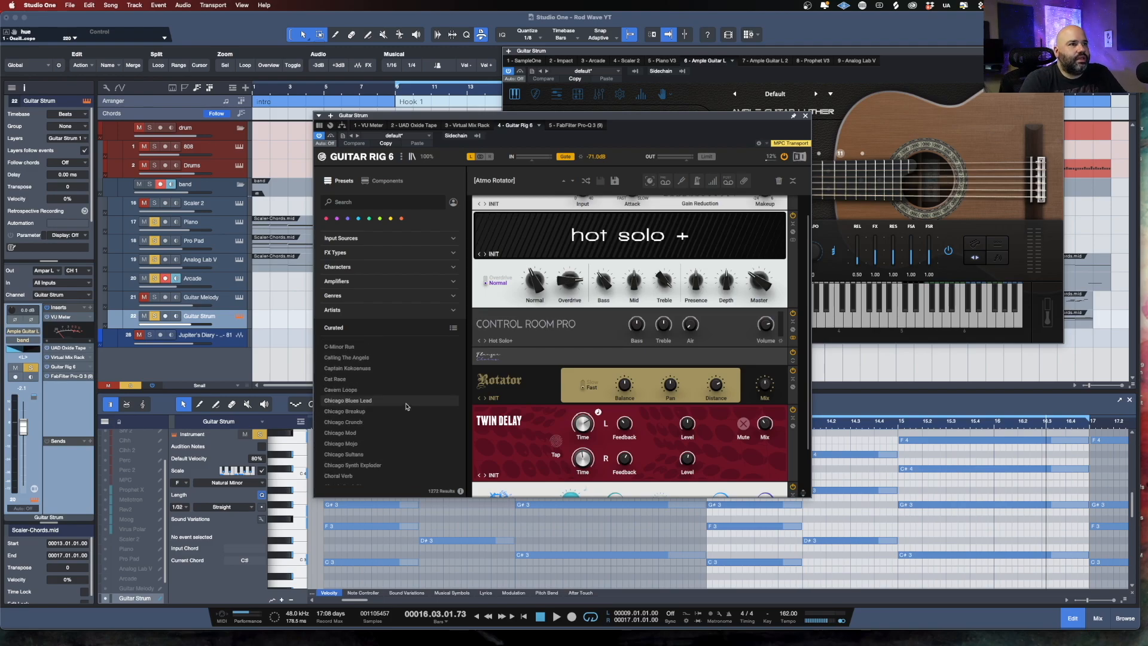
scroll(406, 407, down, 8)
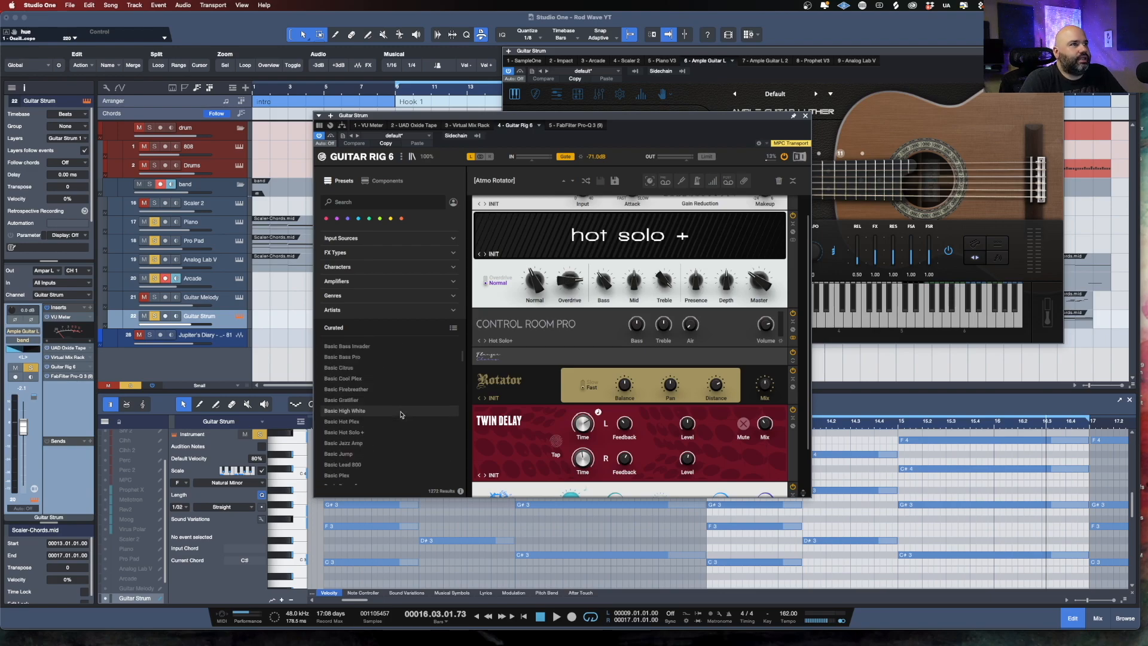
click(401, 219)
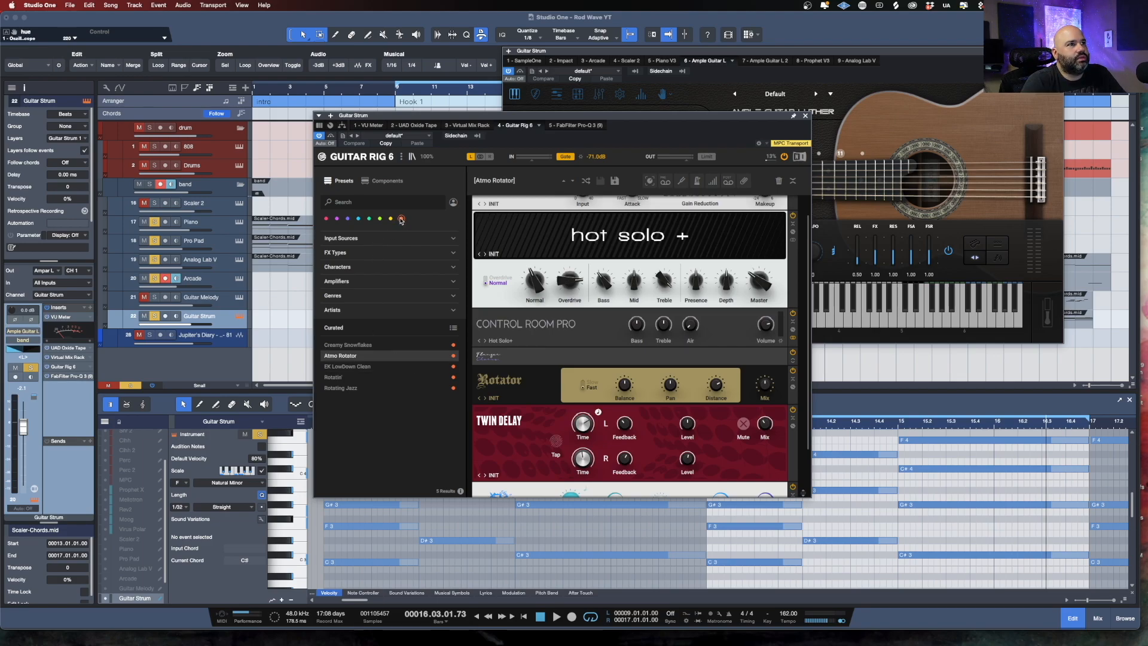
click(326, 218)
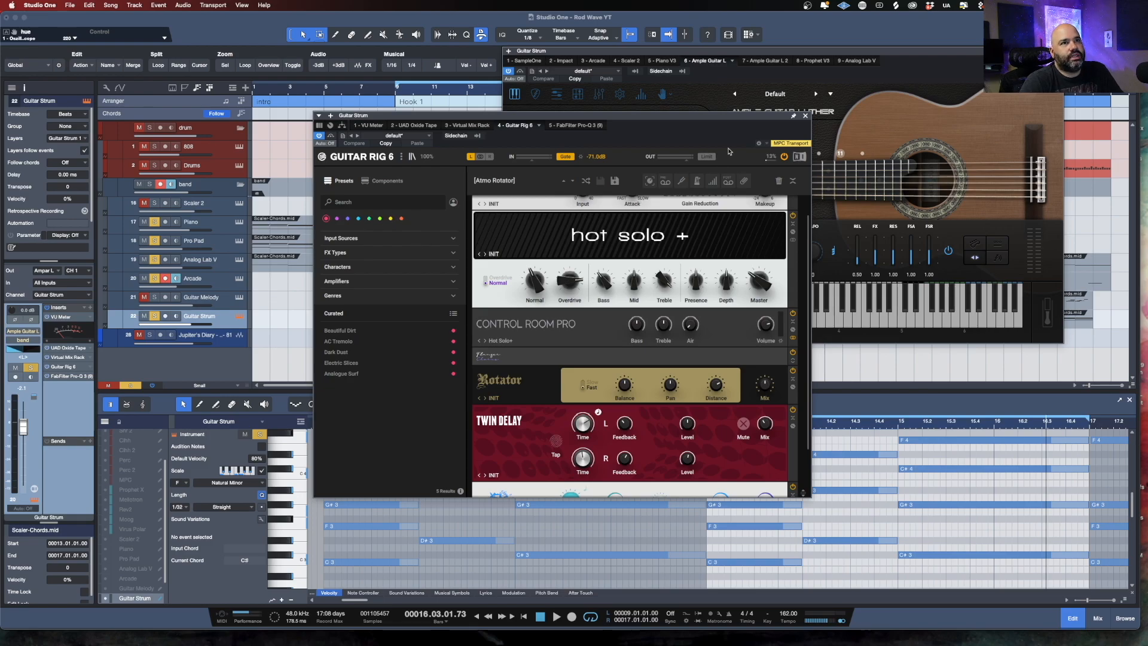
click(805, 115)
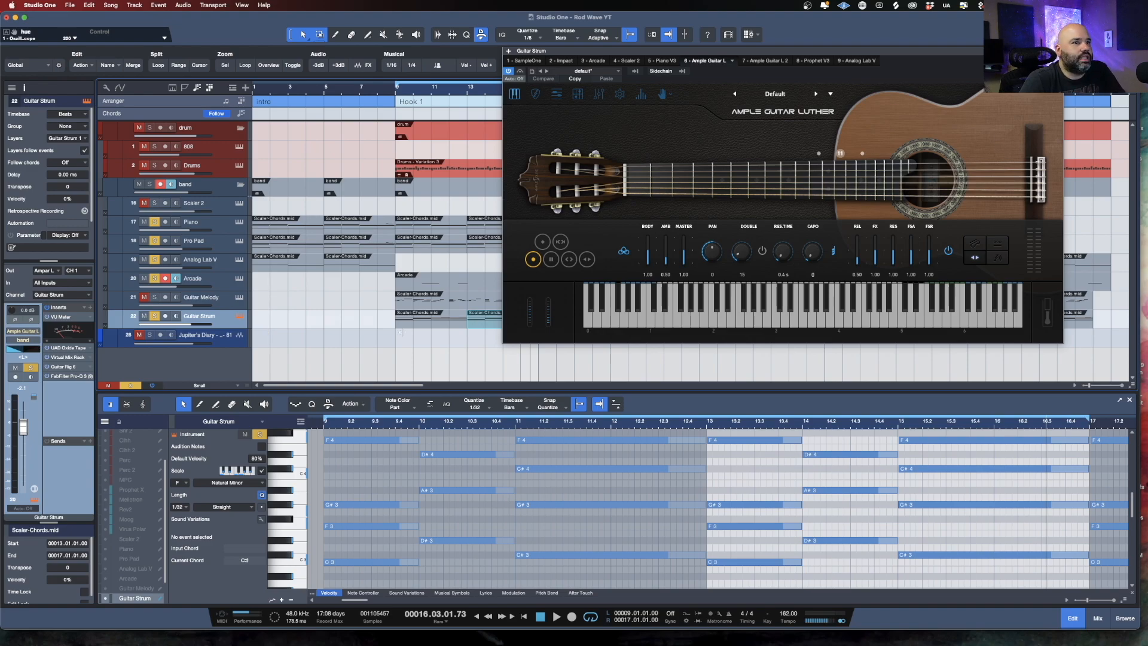
- Enlarge the note editor to show the full Guitar Strum chords and close the Ample Guitar window
scroll(382, 461, up, 2)
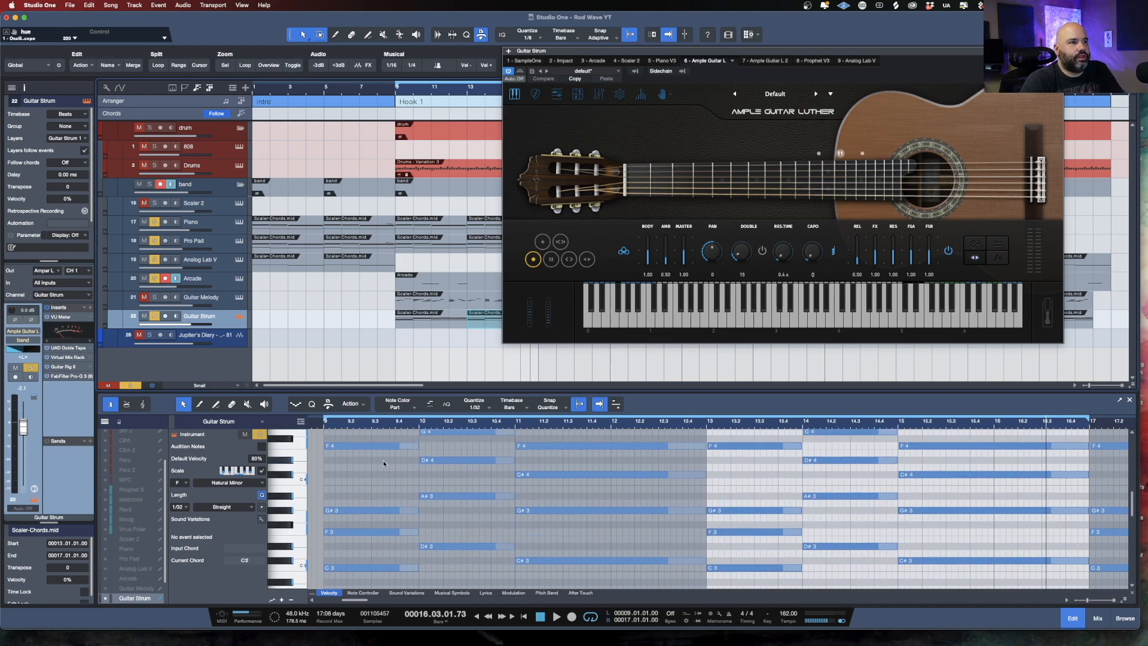
drag(386, 389, 381, 148)
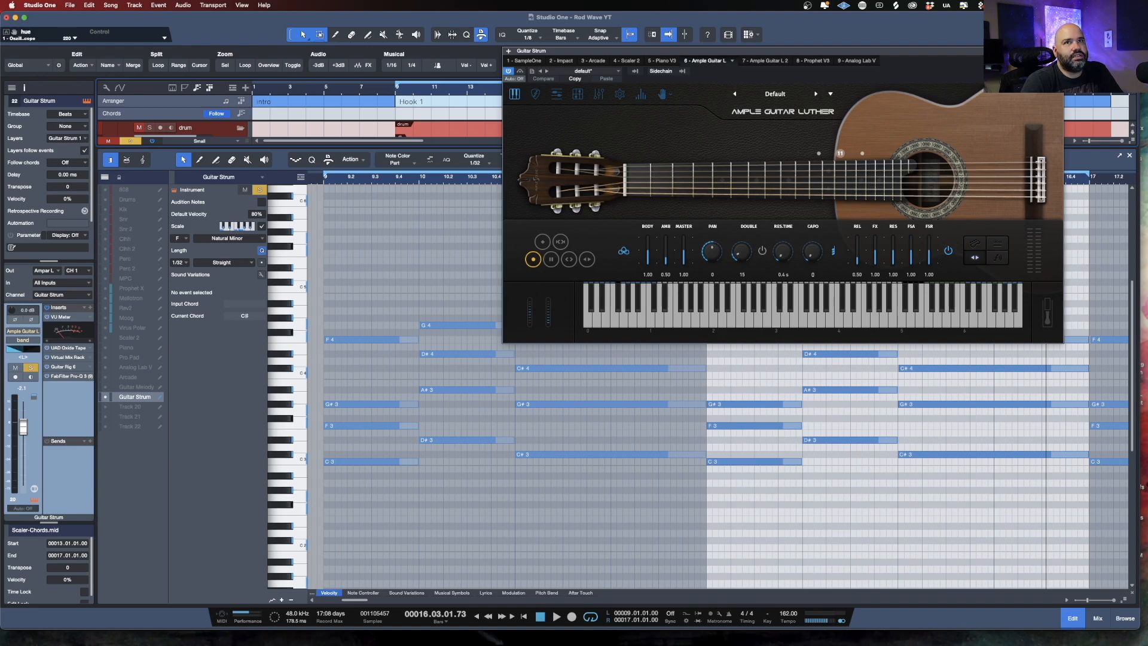
click(1058, 50)
click(576, 313)
drag(454, 147, 454, 279)
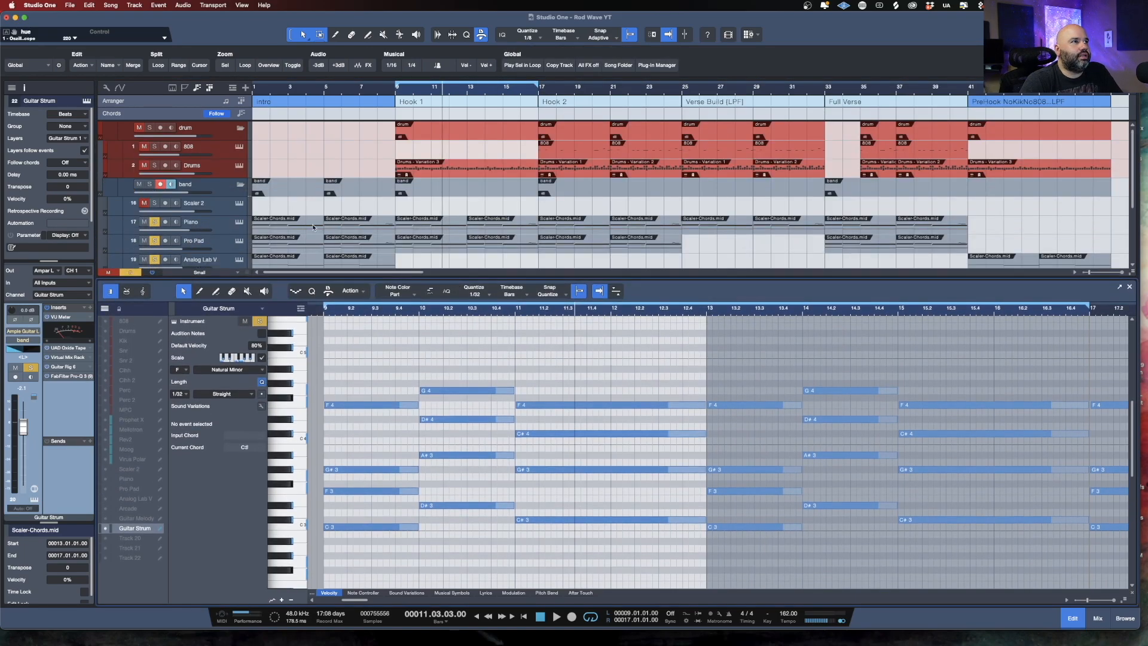
- Open Scaler 2, switch its voice grouping to Dynamic and back to Guitar Voicing, and close it
click(240, 203)
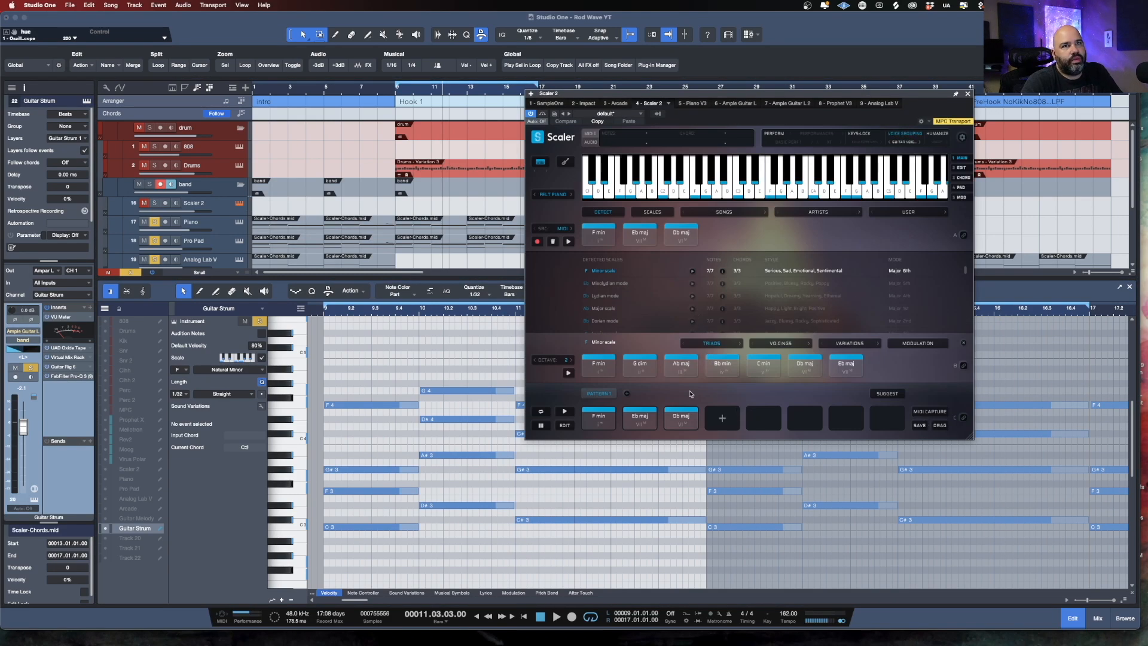
click(905, 142)
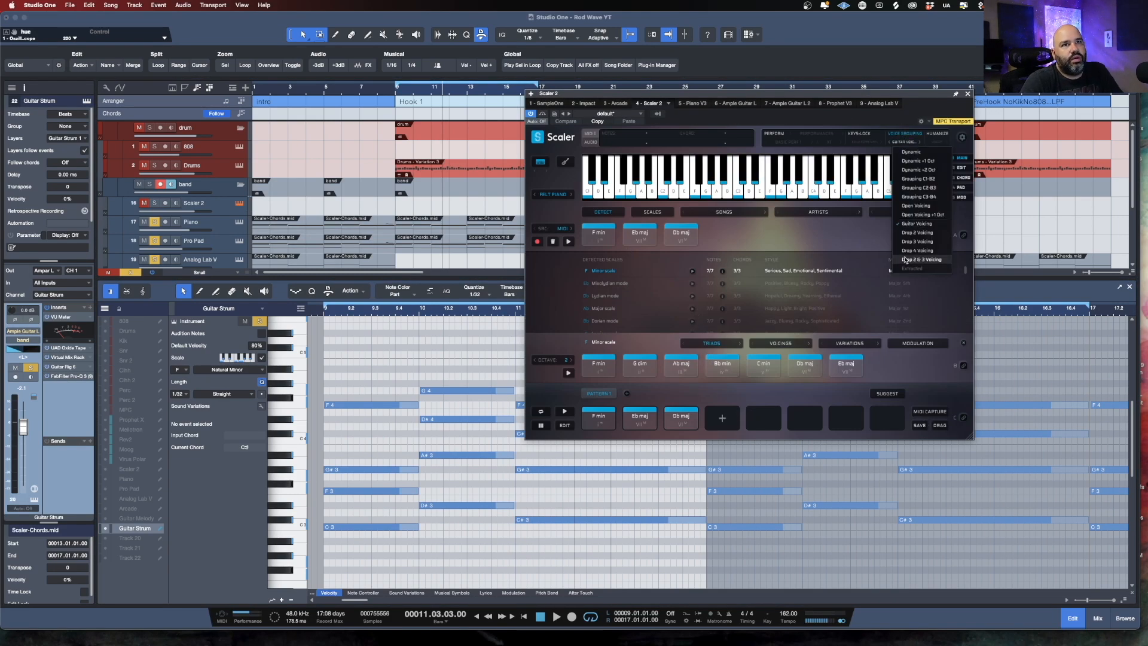
click(912, 152)
click(905, 143)
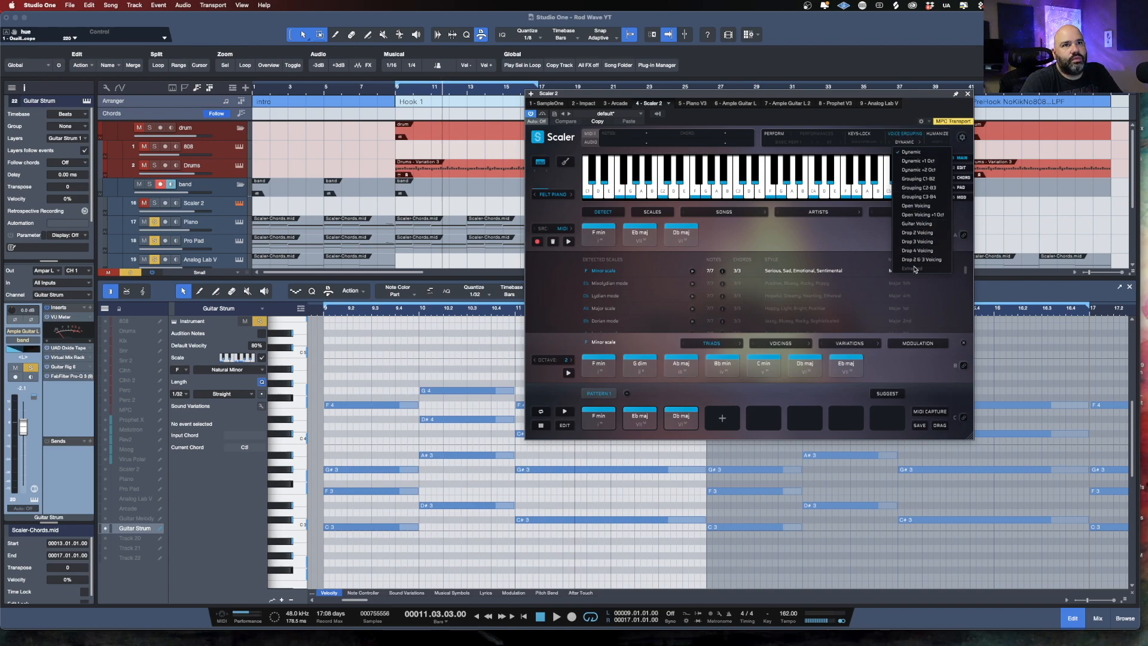
click(921, 224)
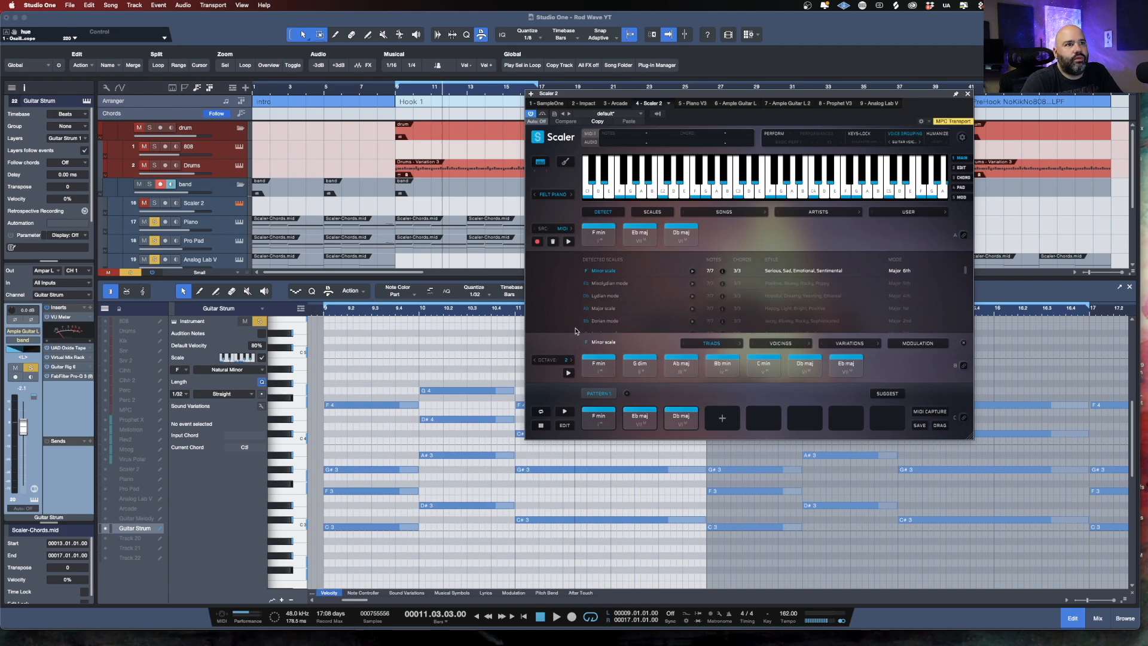
scroll(446, 200, down, 3)
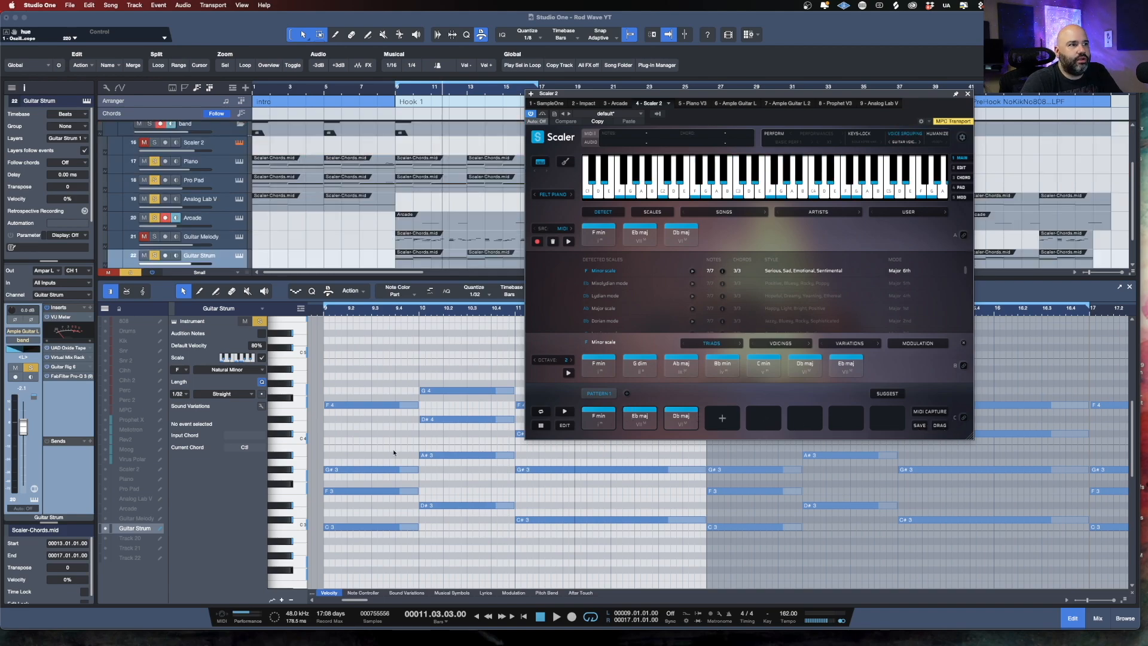
click(968, 94)
- Examine the Guitar Strum voicings from bar 9 by selecting all the event's notes, then only the first chord's F4 and G#3
drag(345, 366, 621, 549)
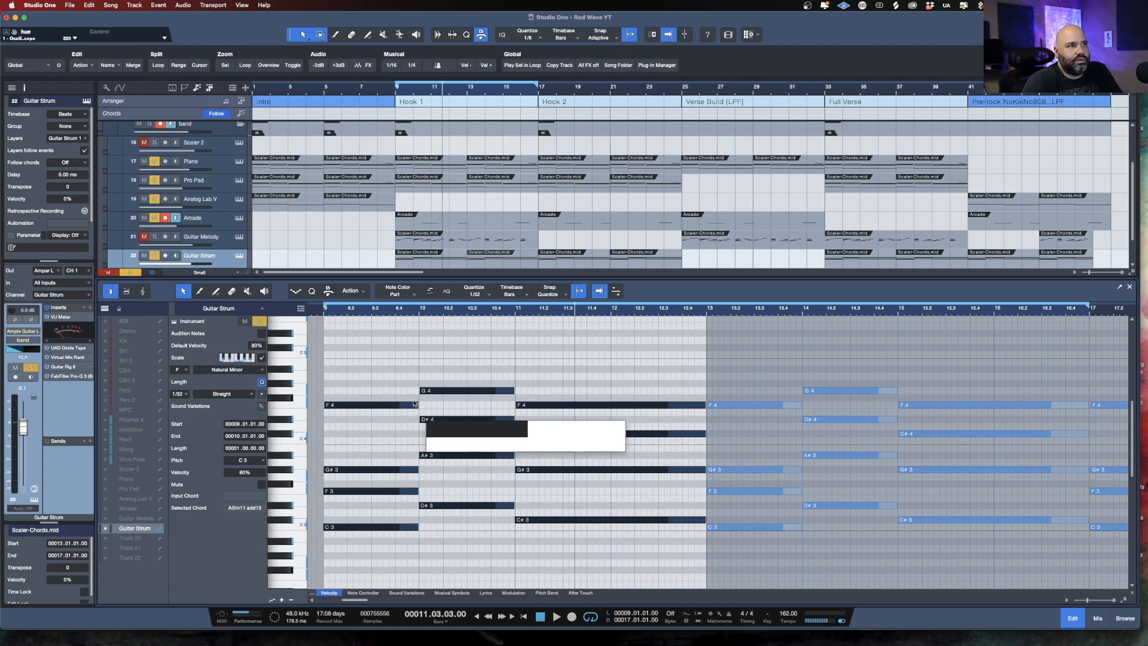
drag(333, 315, 361, 321)
click(348, 314)
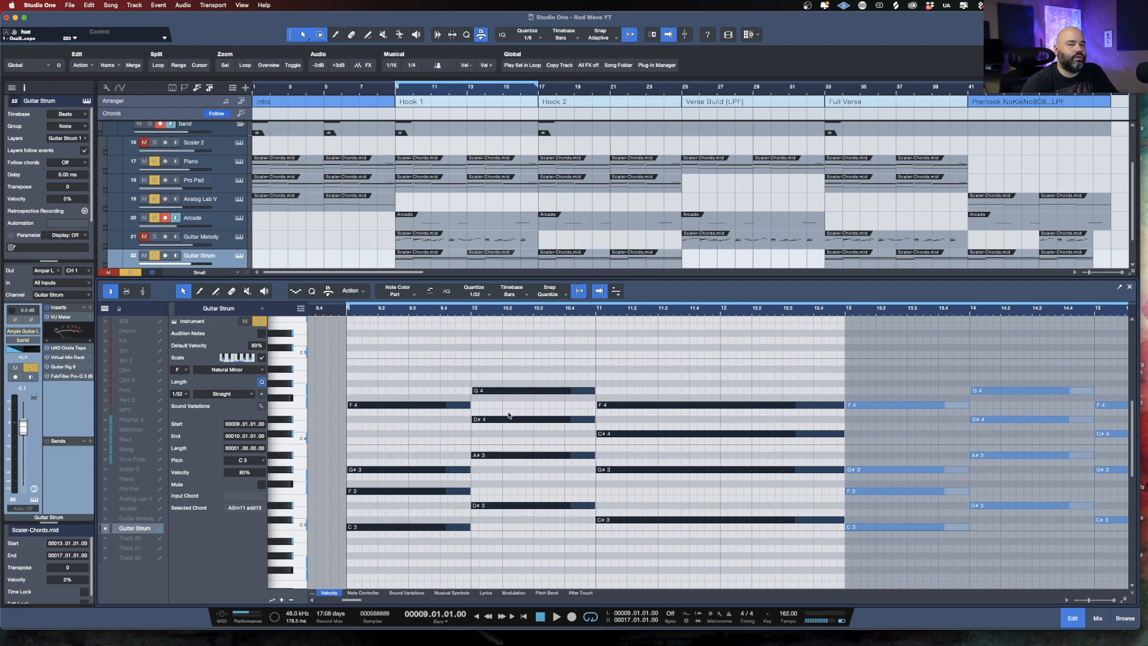
drag(436, 549, 383, 382)
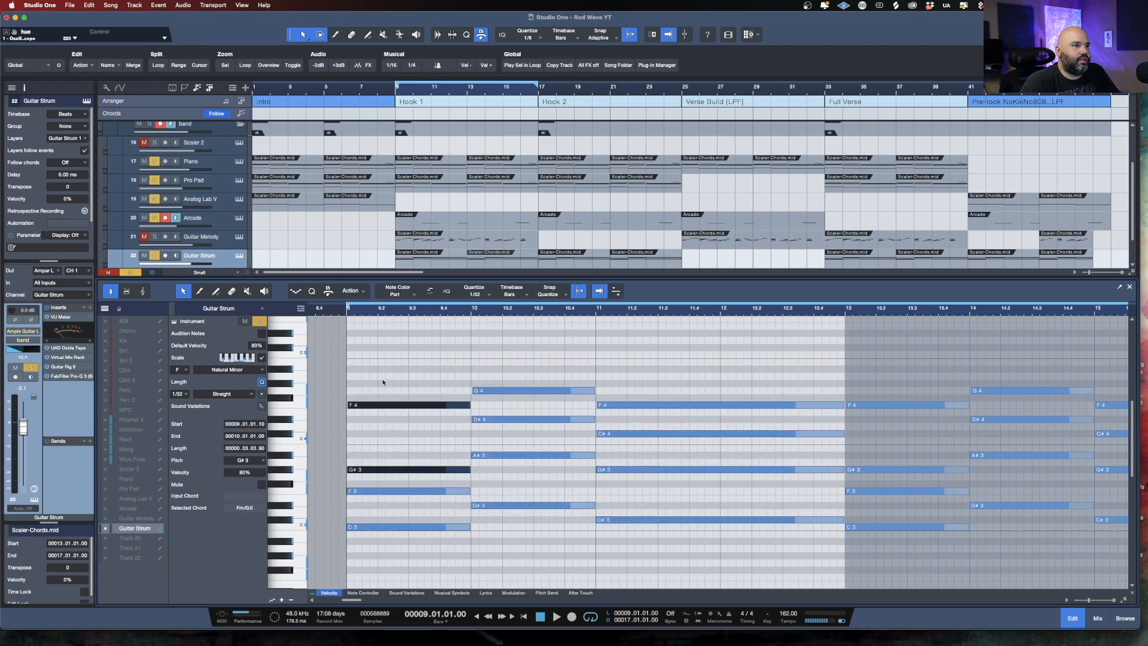
drag(428, 279, 428, 400)
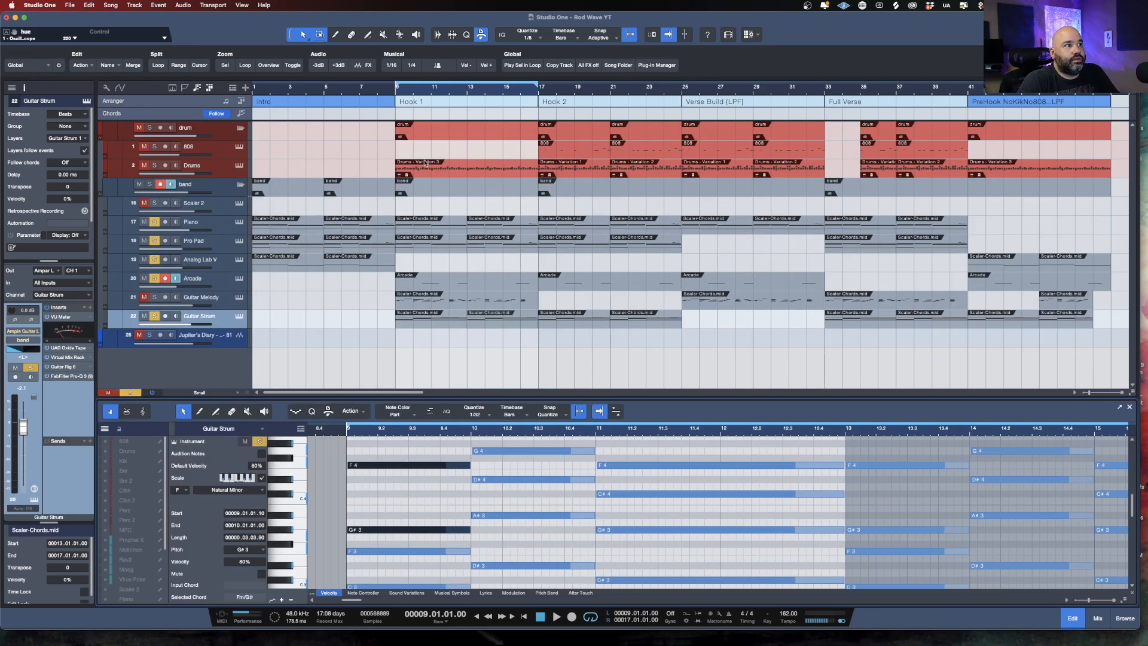
- Play Hook 1 from bar 9 with the band tracks soloed
key(space)
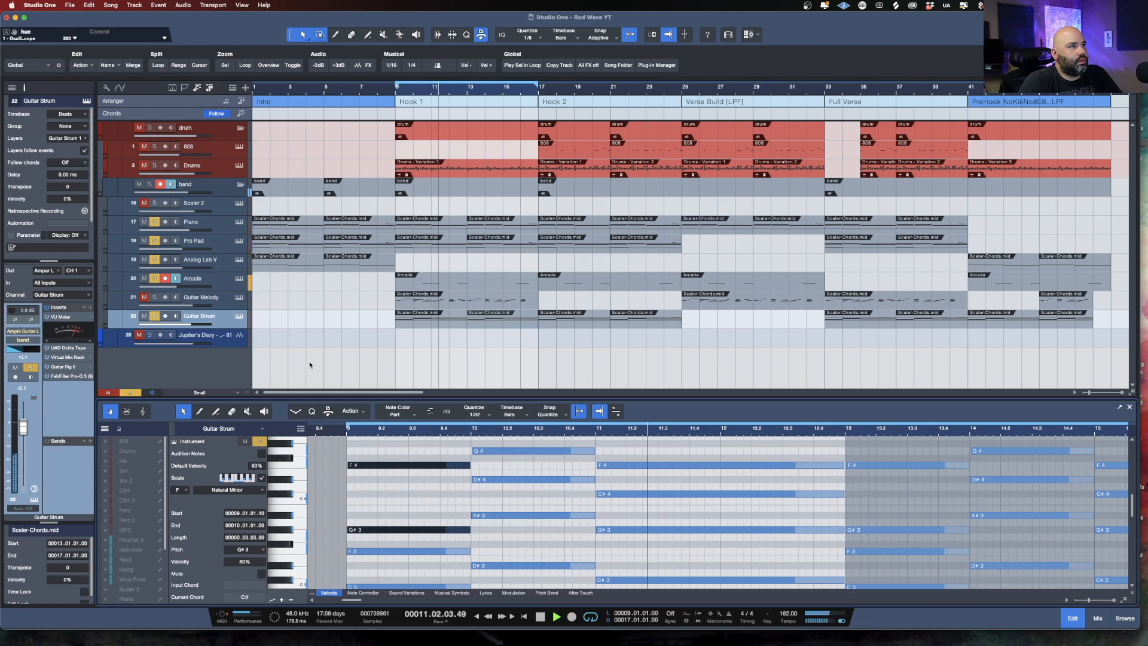
key(space)
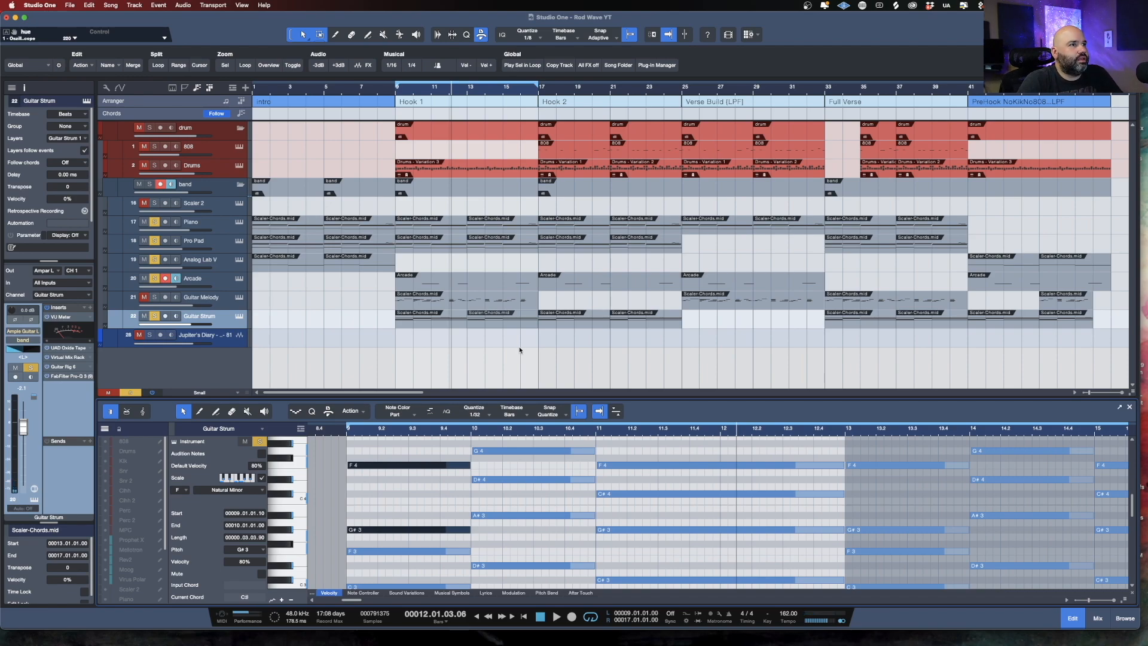
- Open the Guitar Melody event at bar 9 in an enlarged note editor and play it from the start of Hook 1
click(148, 299)
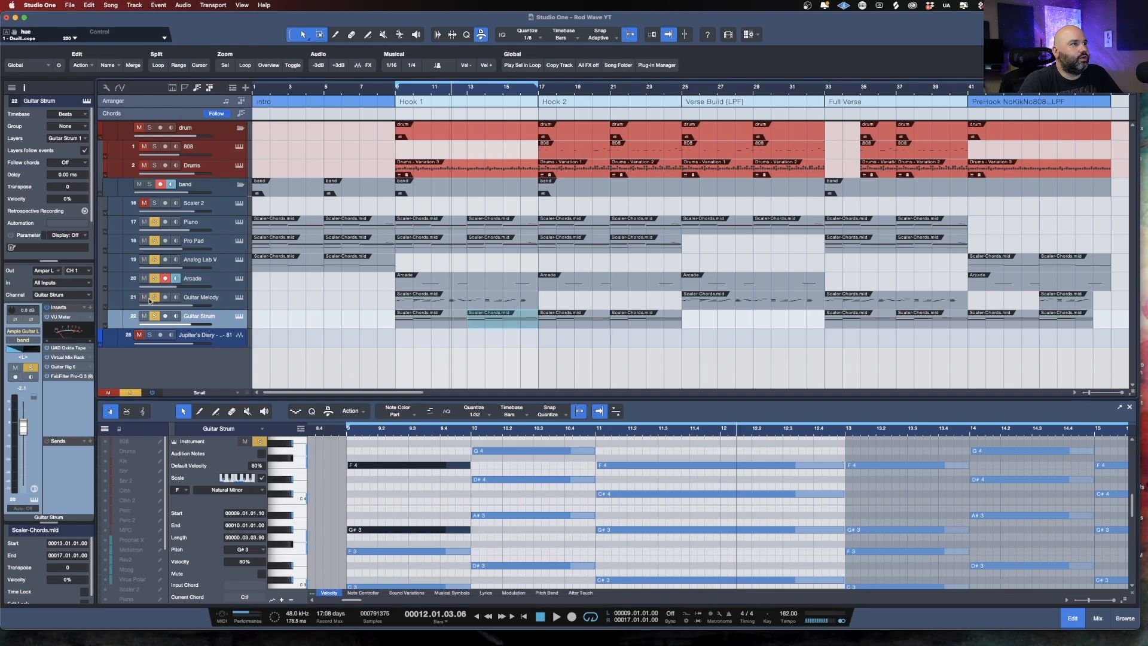
click(425, 302)
drag(475, 398, 491, 282)
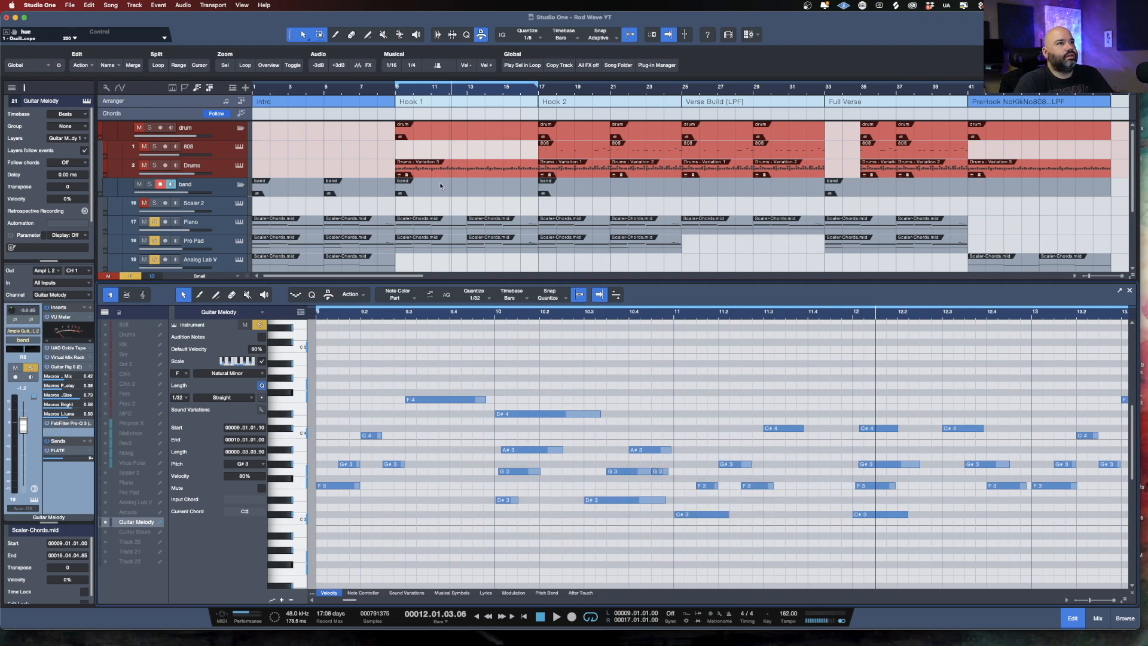
key(space)
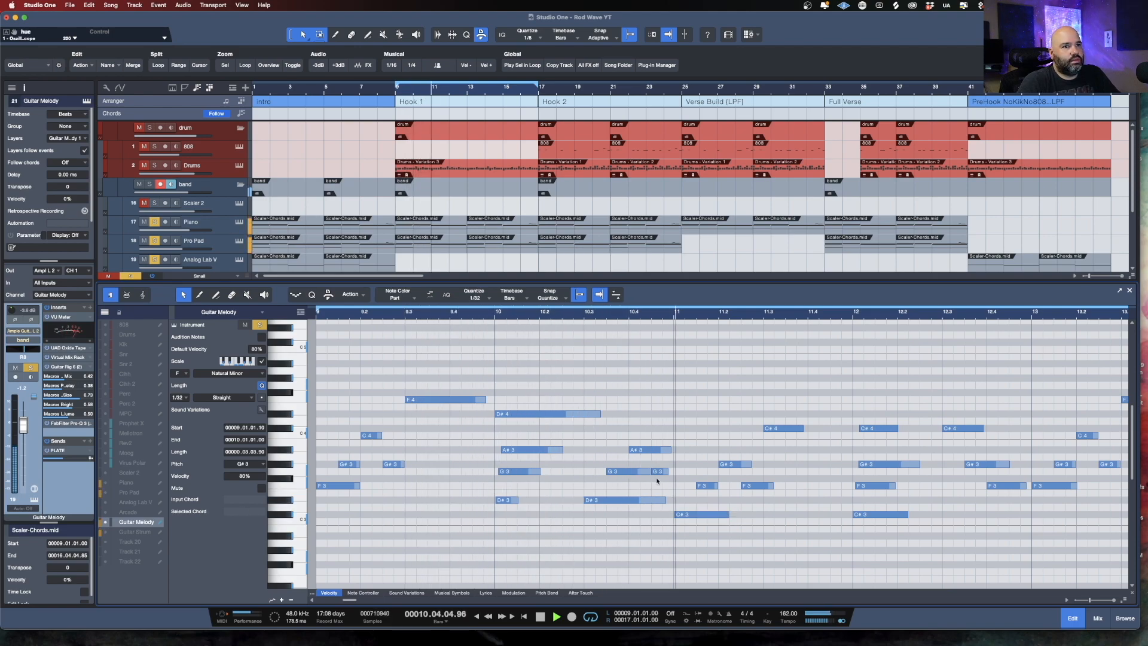
key(space)
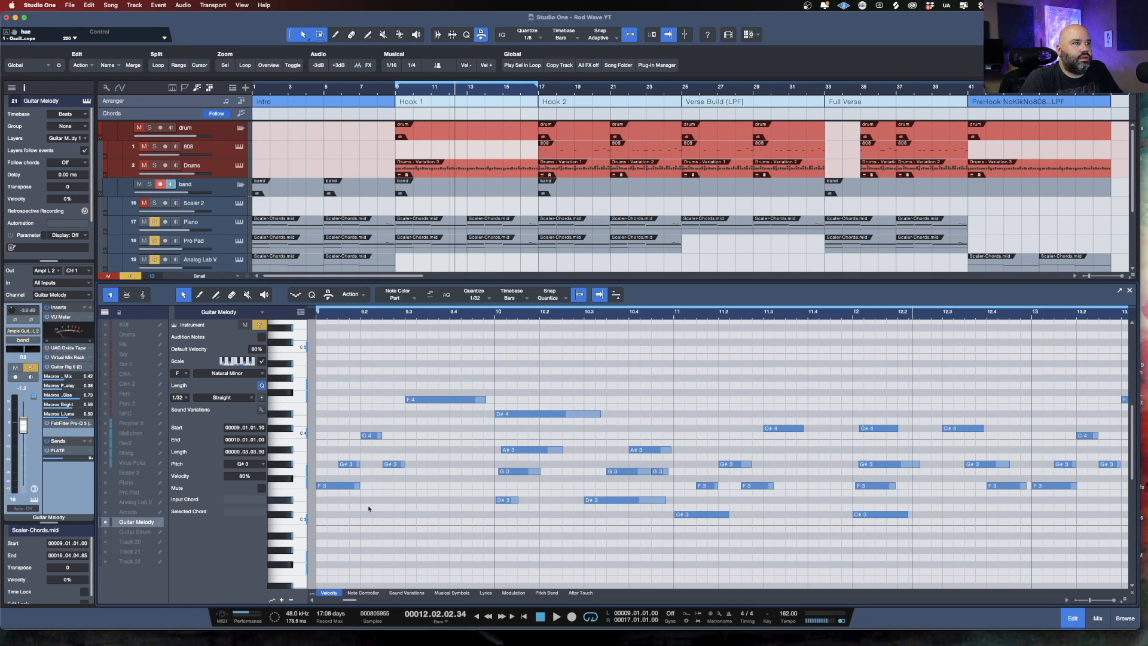
- Examine the Guitar Melody's chord tones by selecting bar 10's first-half notes, its second-half notes, and bar 9's opening four notes
drag(518, 348, 561, 520)
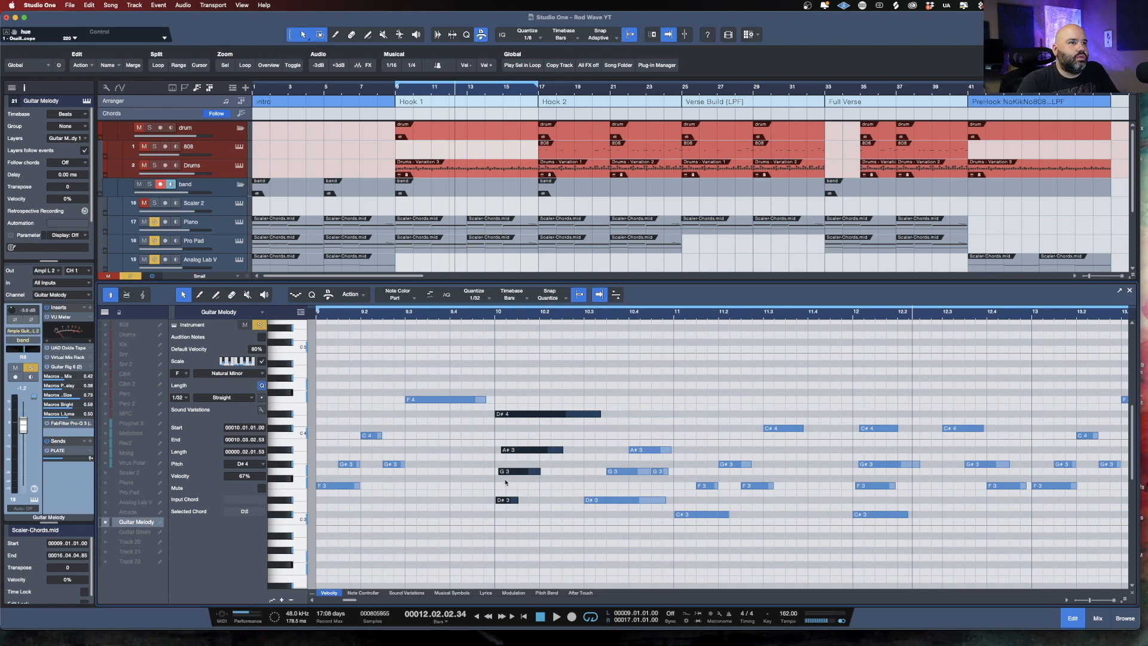
drag(502, 374, 532, 533)
drag(511, 402, 528, 522)
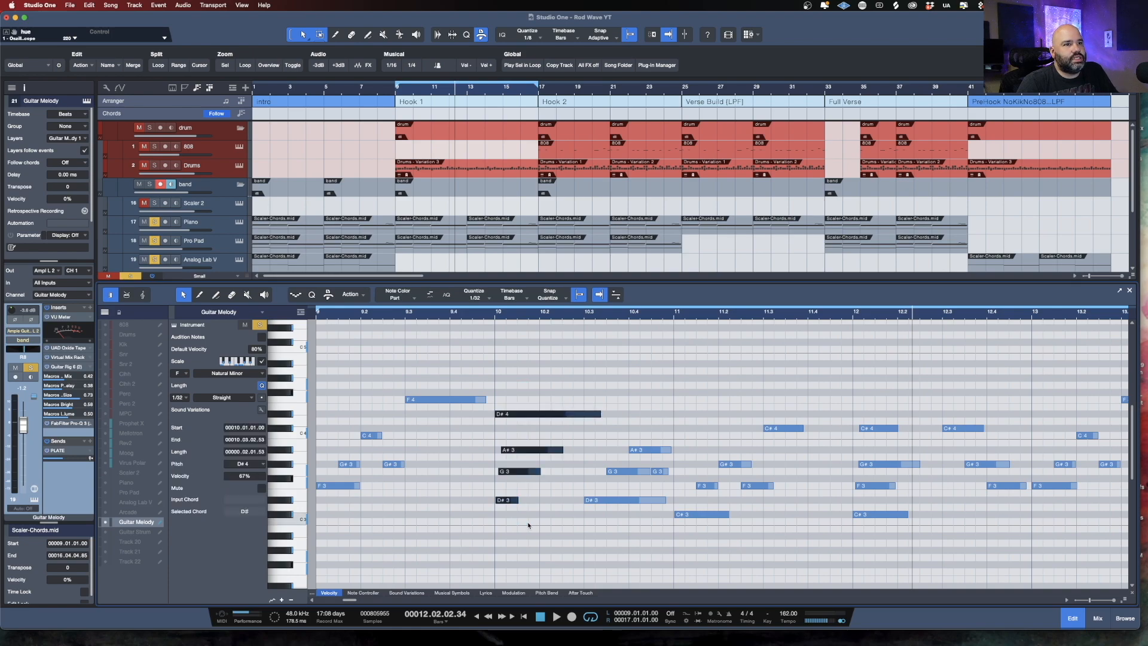
drag(517, 396, 514, 548)
drag(630, 410, 675, 550)
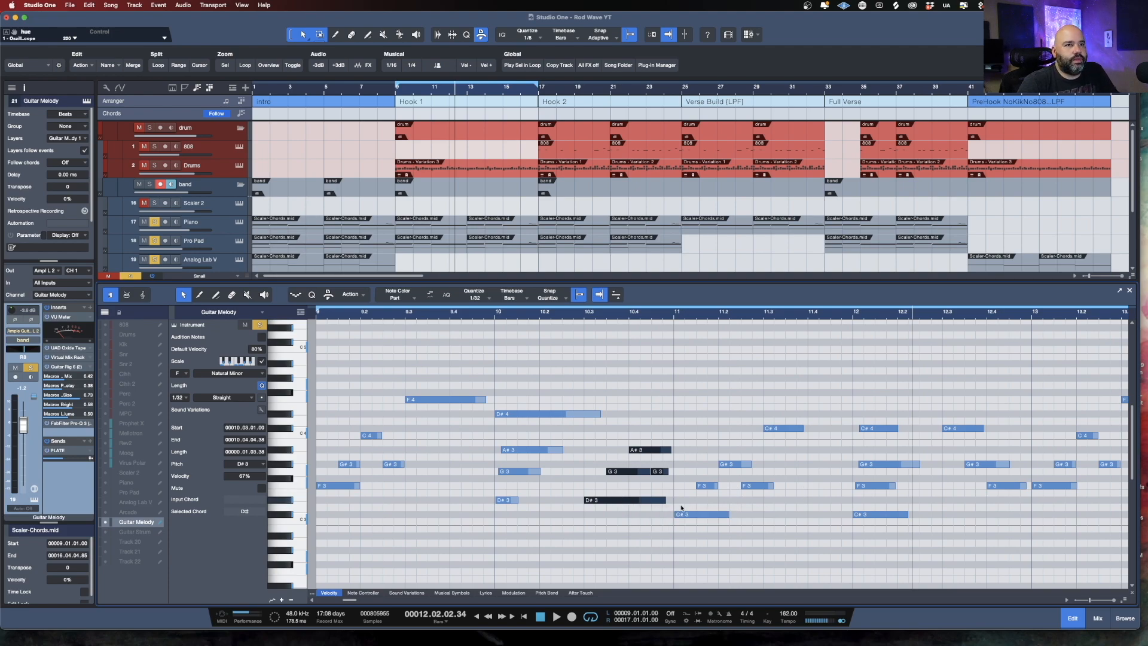
drag(326, 377, 392, 505)
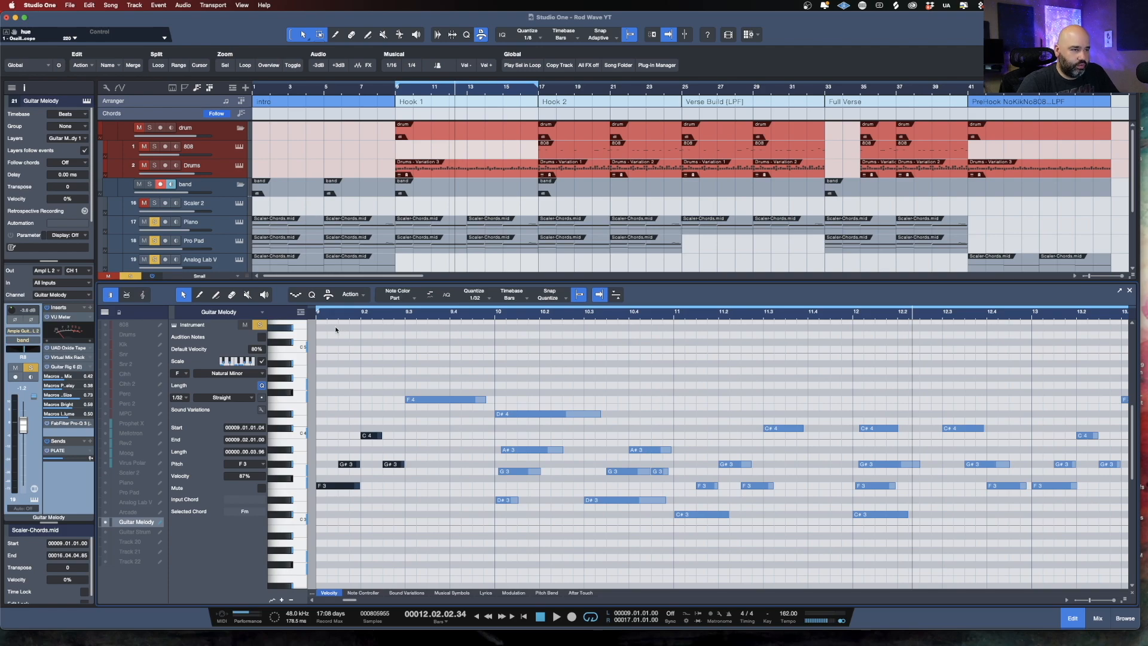
- Play more of the Guitar Melody with a smaller note editor and unsolo all tracks from Piano to Guitar Strum
key(space)
drag(445, 285, 466, 347)
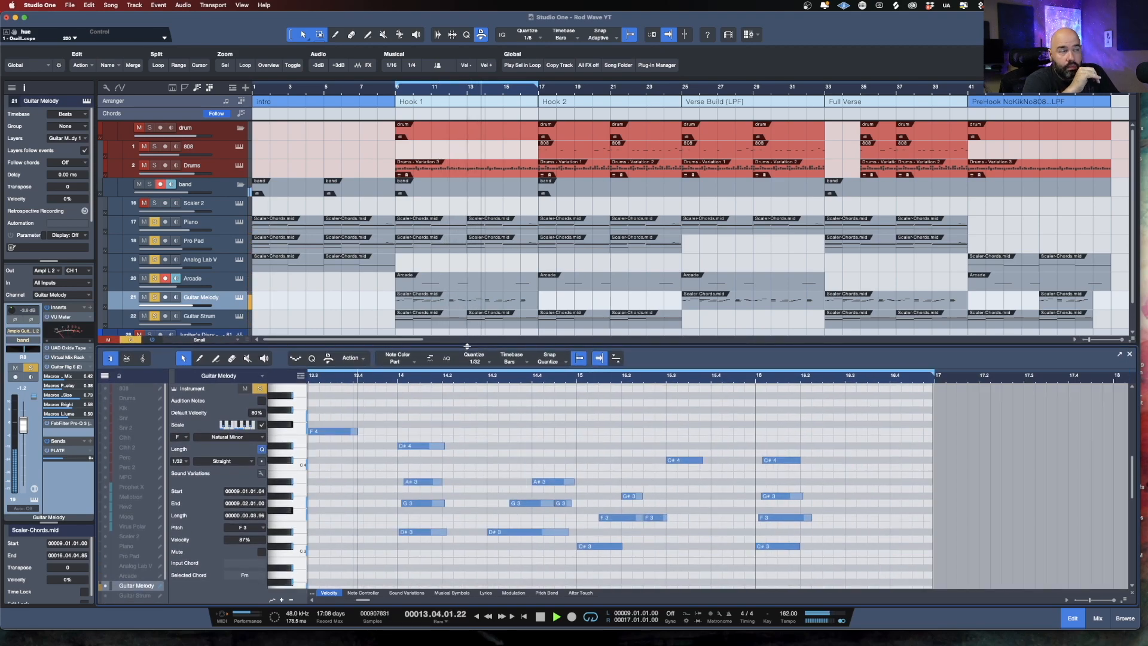
key(space)
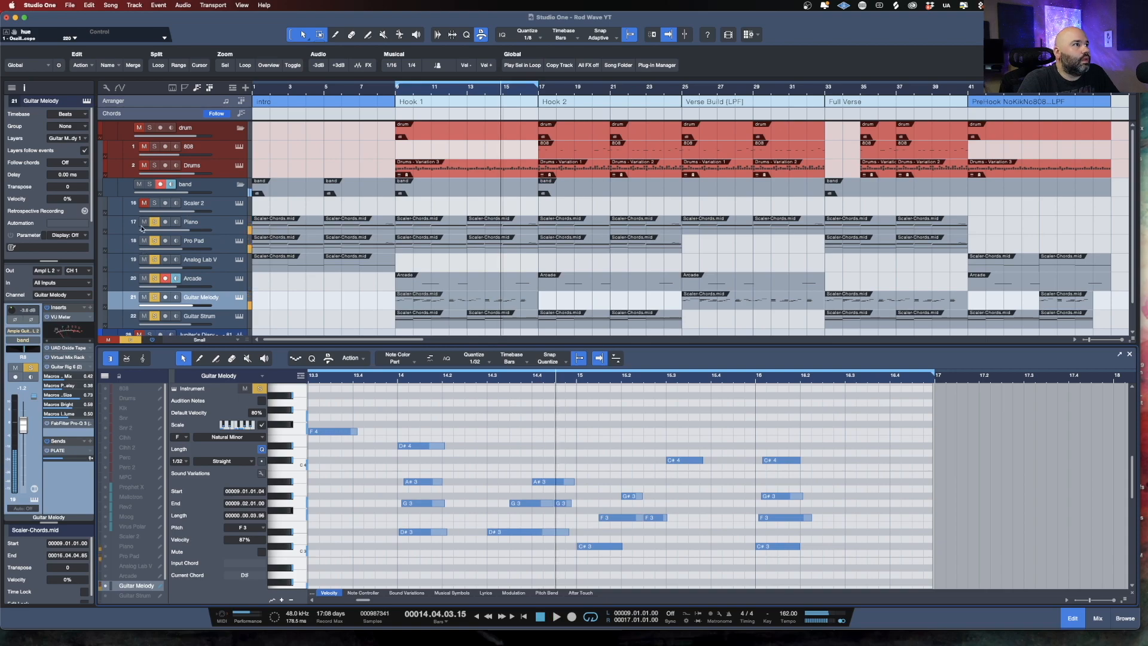
drag(154, 222, 155, 317)
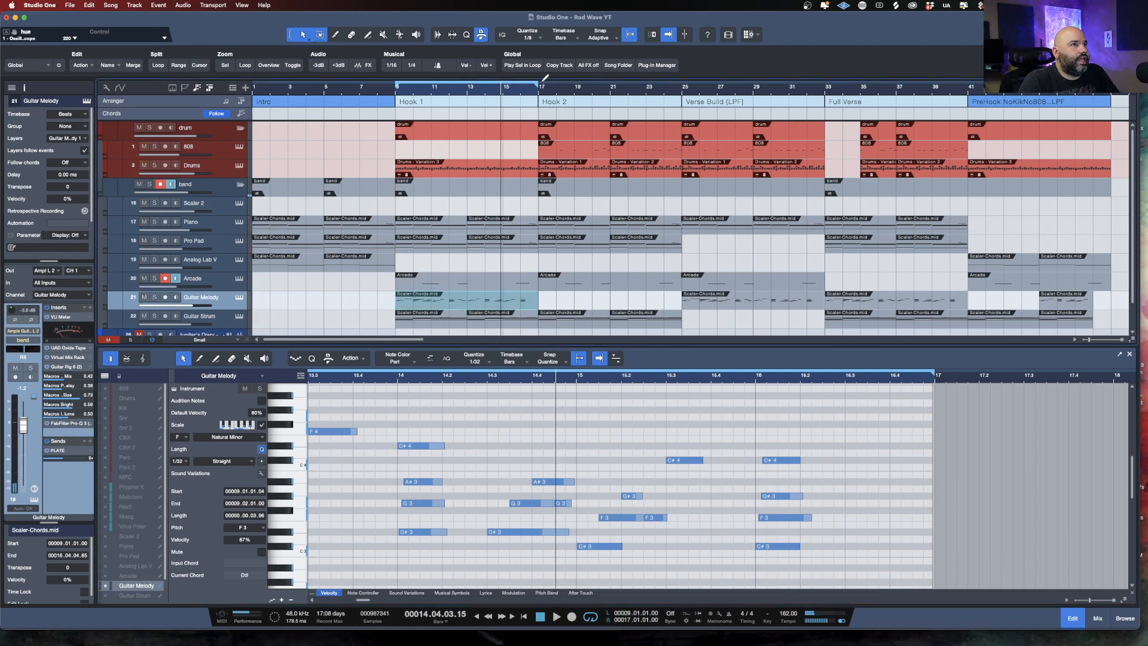
- Open the Hook 1 Drums pattern and its Impact XT instrument, inspect the BWB WAV 9 SNARE pad, and close the instrument
click(426, 172)
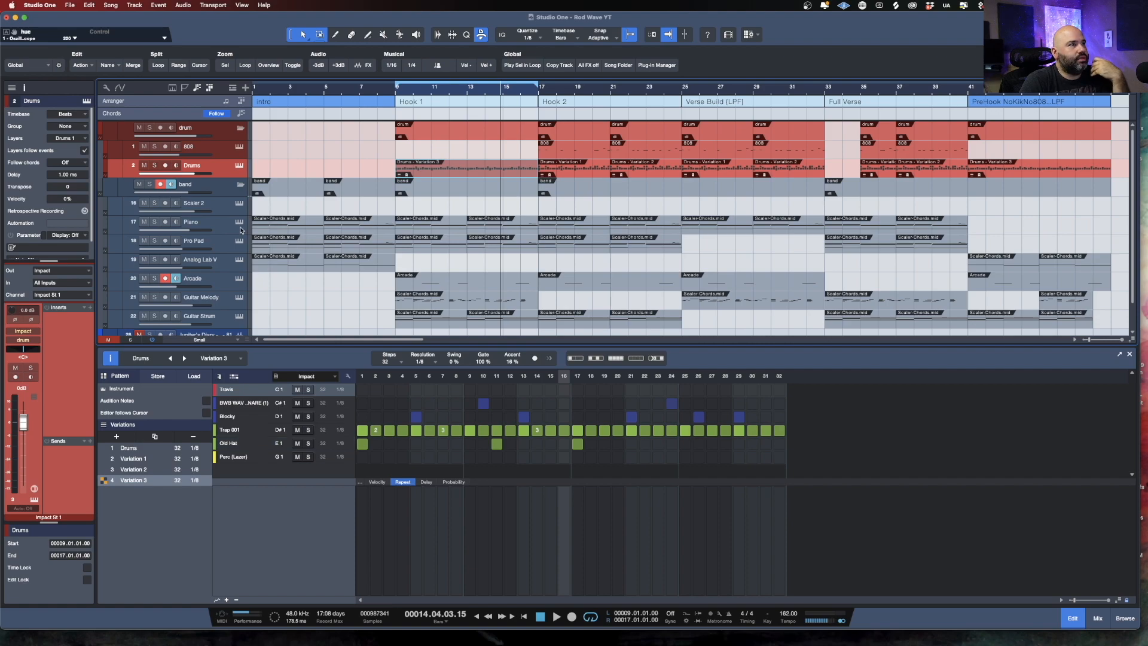
click(239, 167)
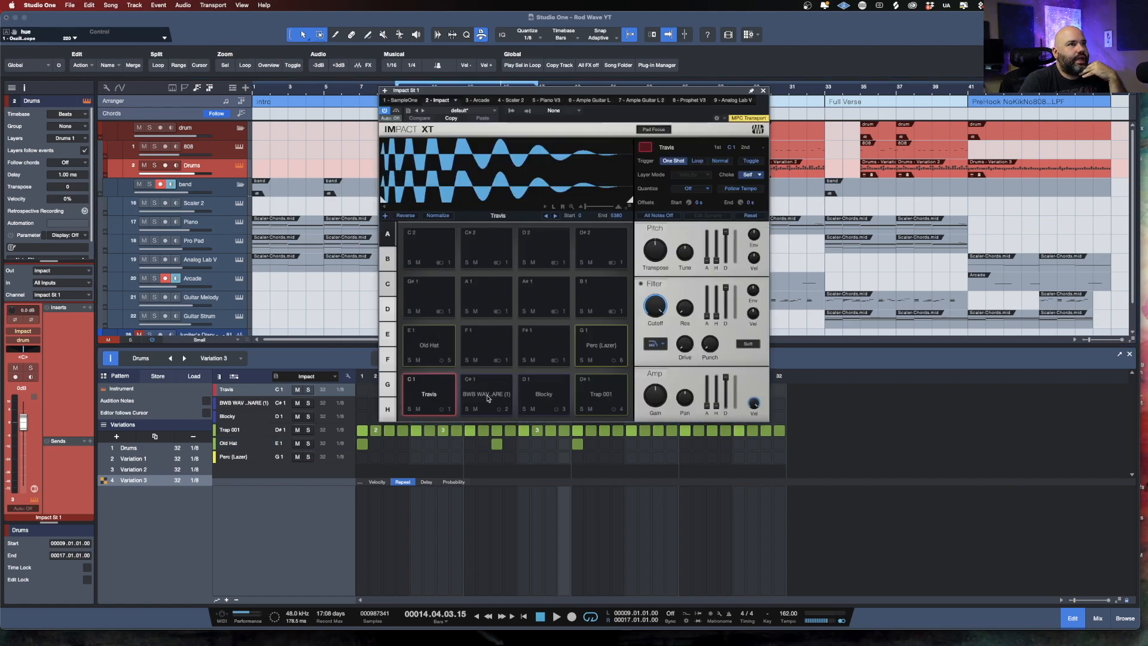
click(489, 399)
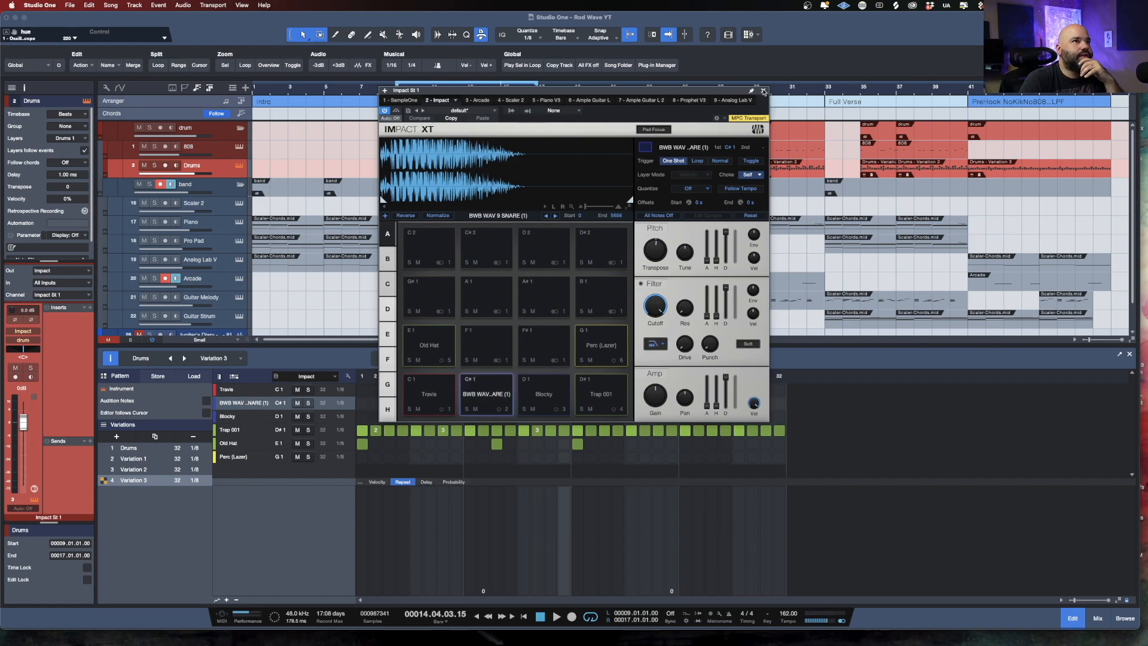
click(764, 91)
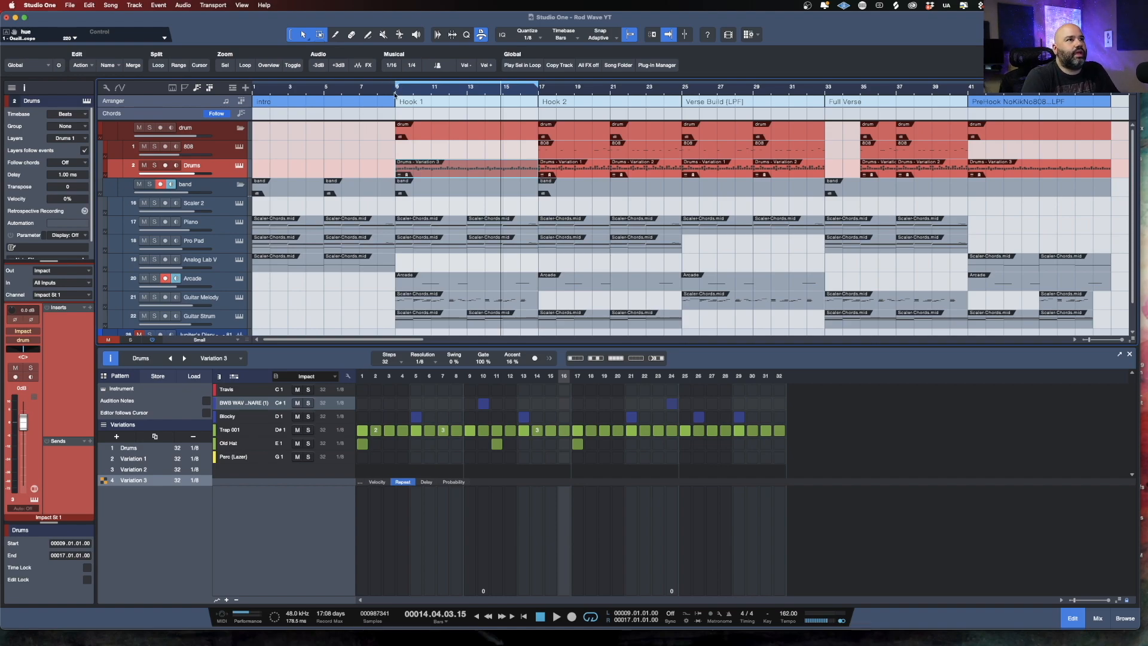
- Return the playhead to bar 9 and inspect the 808 track's Round sample in SampleOne XT, closing it again
click(396, 95)
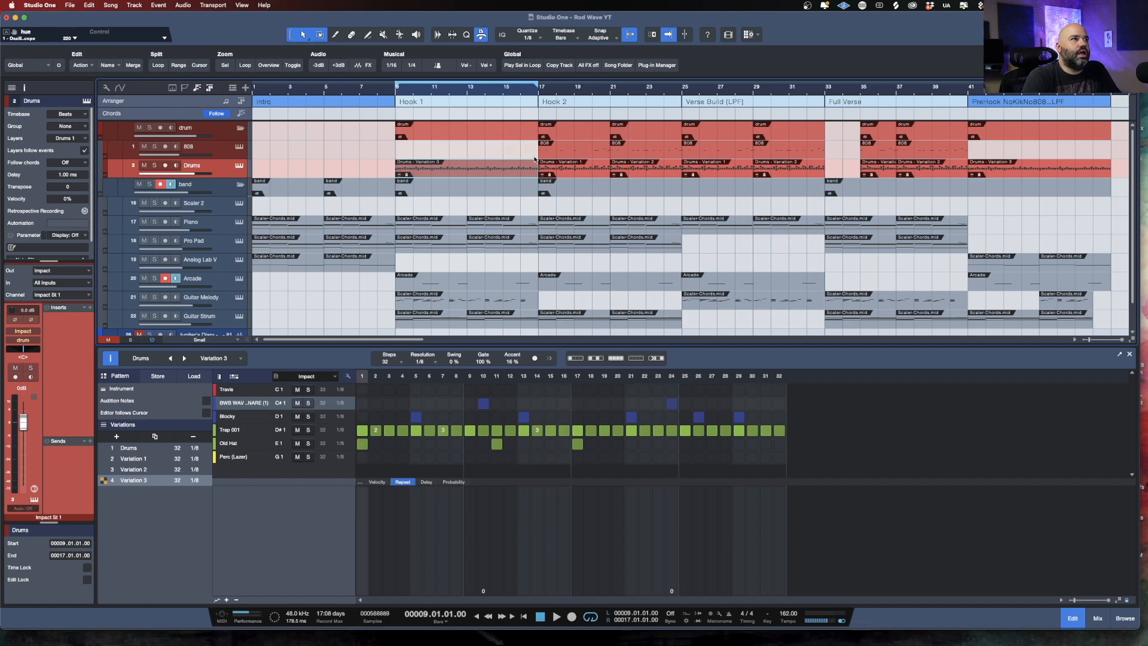
click(239, 147)
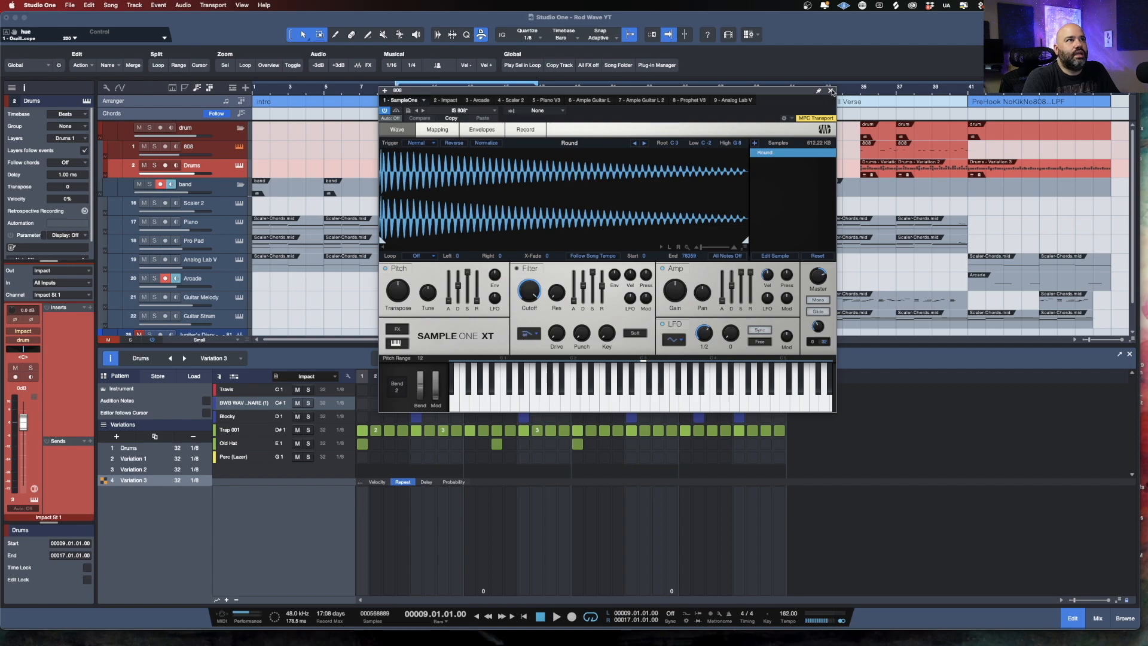
click(831, 92)
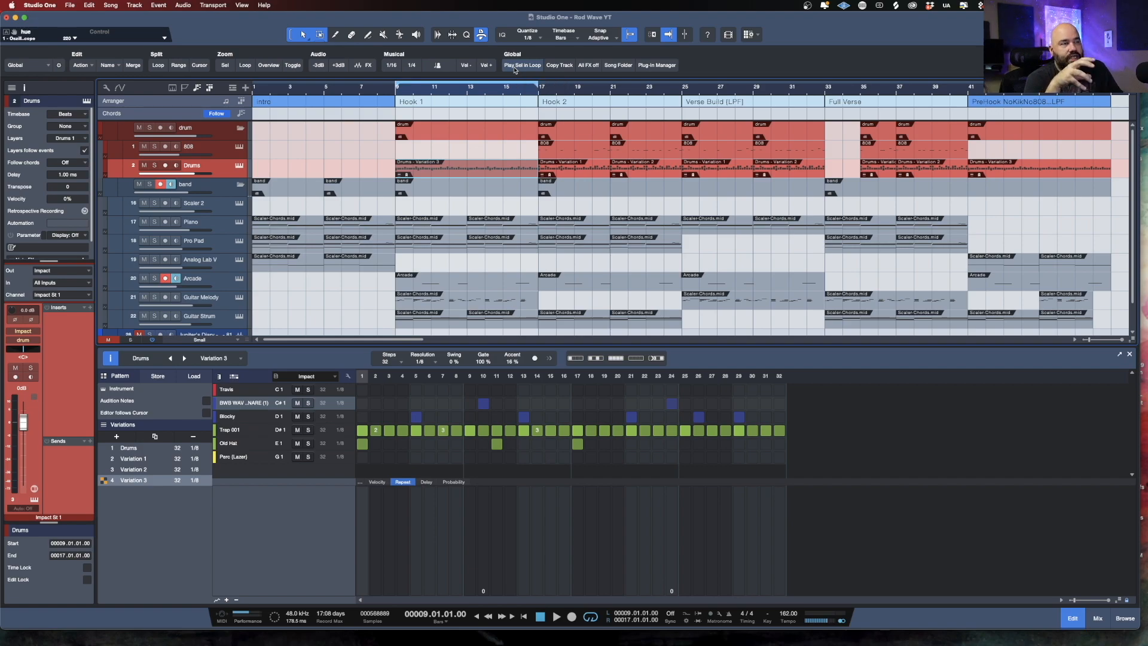
- Extend the end of the loop range to bar 33 and start playback at Hook 2 from bar 17
drag(537, 86, 824, 119)
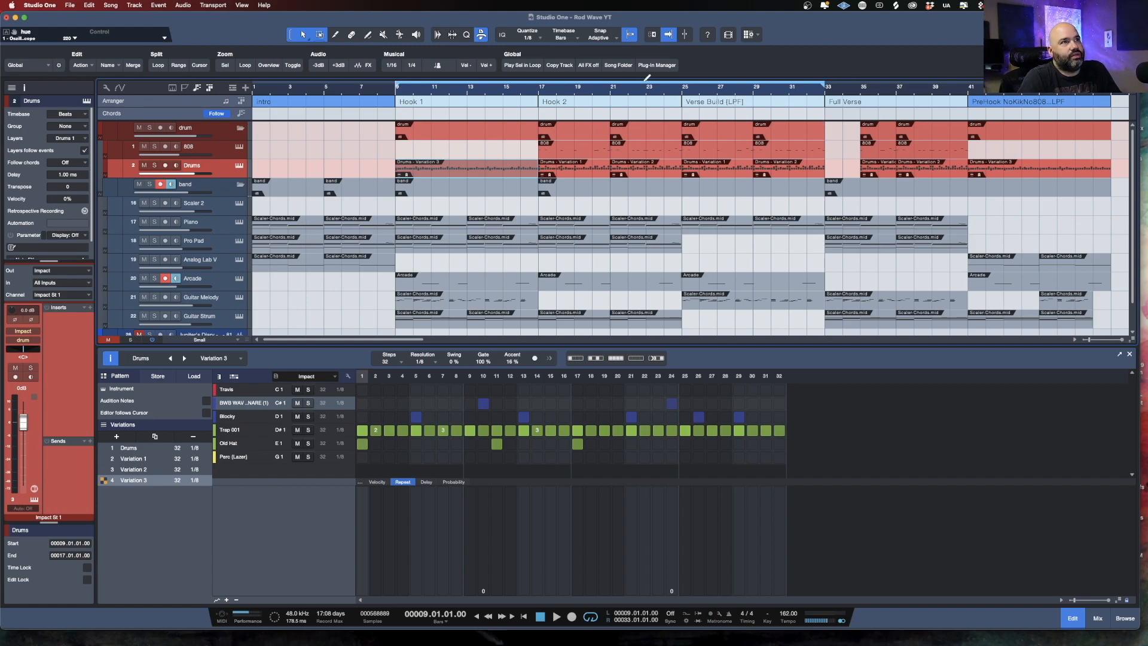
click(538, 94)
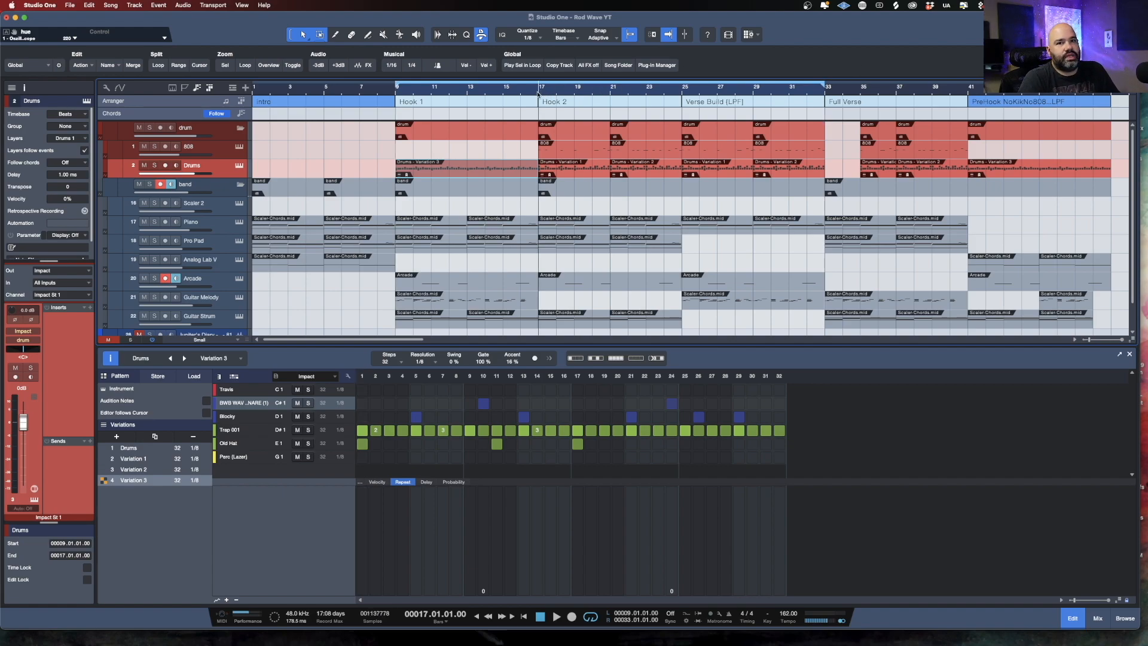
key(space)
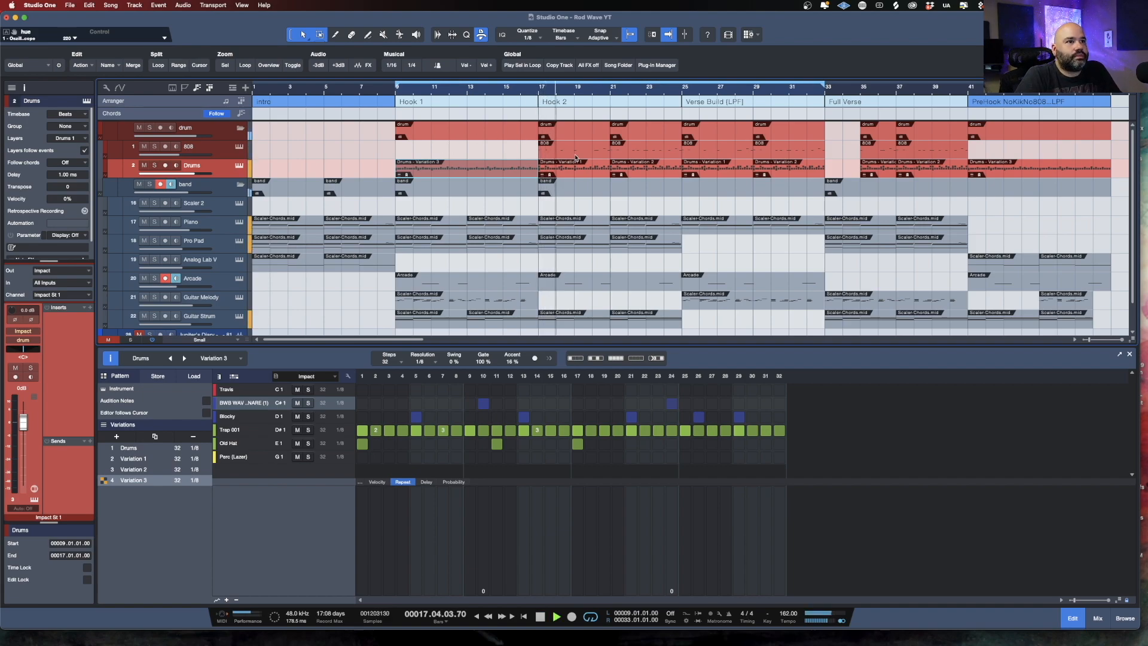
- Open the 808 event at bar 17 in the note editor, stop playback, and examine its note pattern in selected groups
click(576, 157)
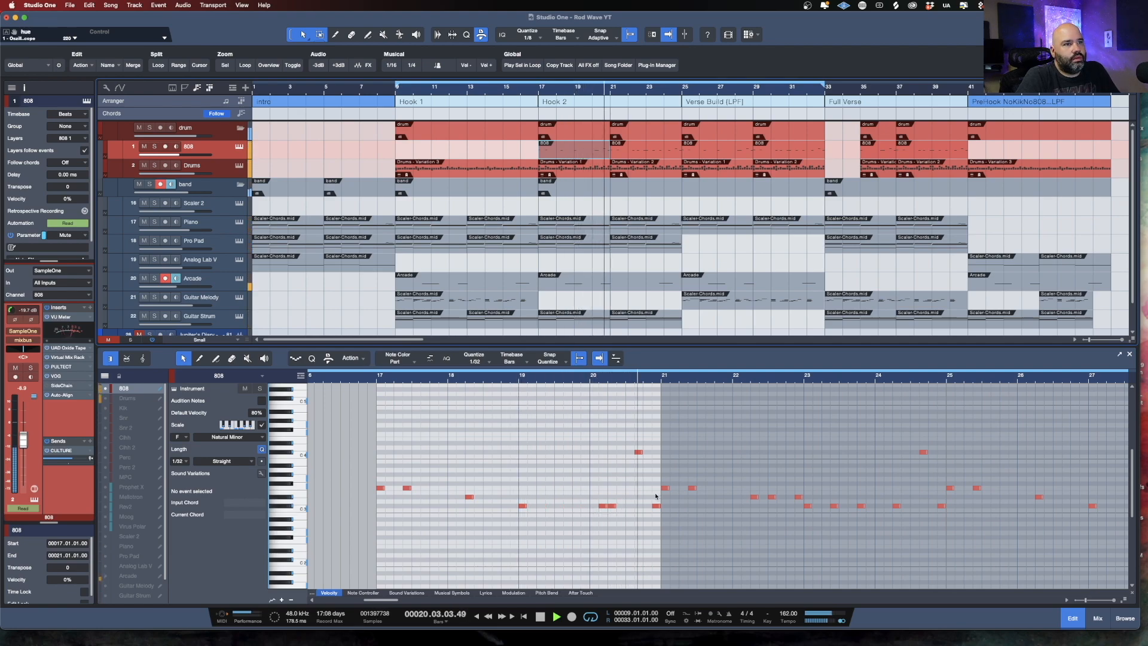
key(space)
drag(367, 409, 660, 529)
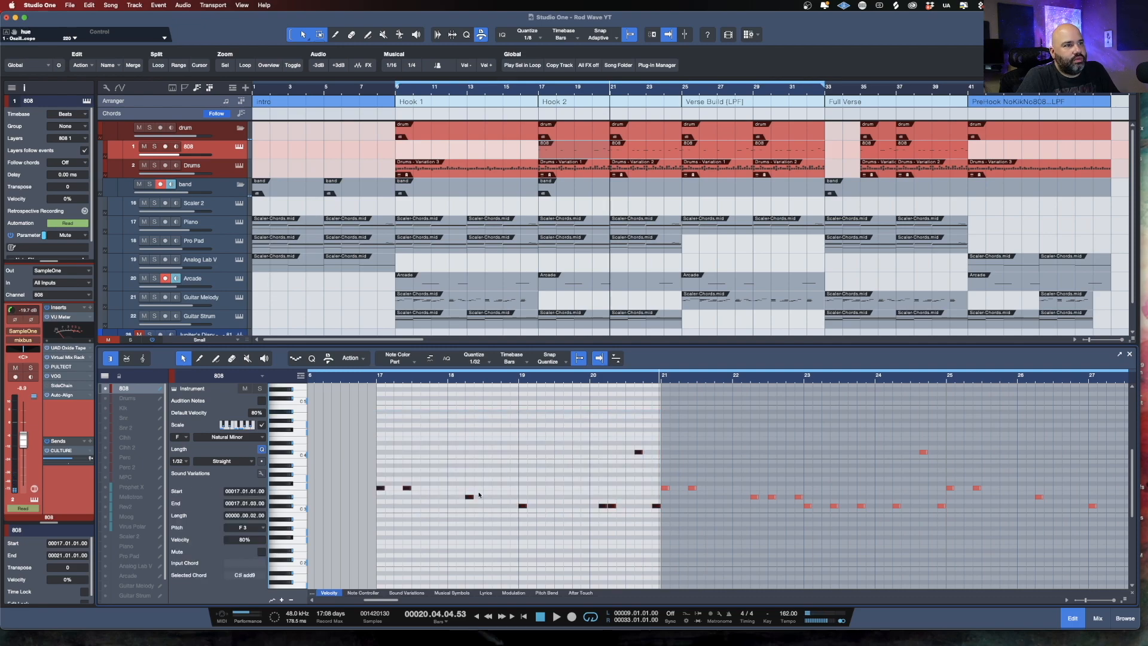
drag(366, 467, 498, 513)
drag(515, 415, 659, 515)
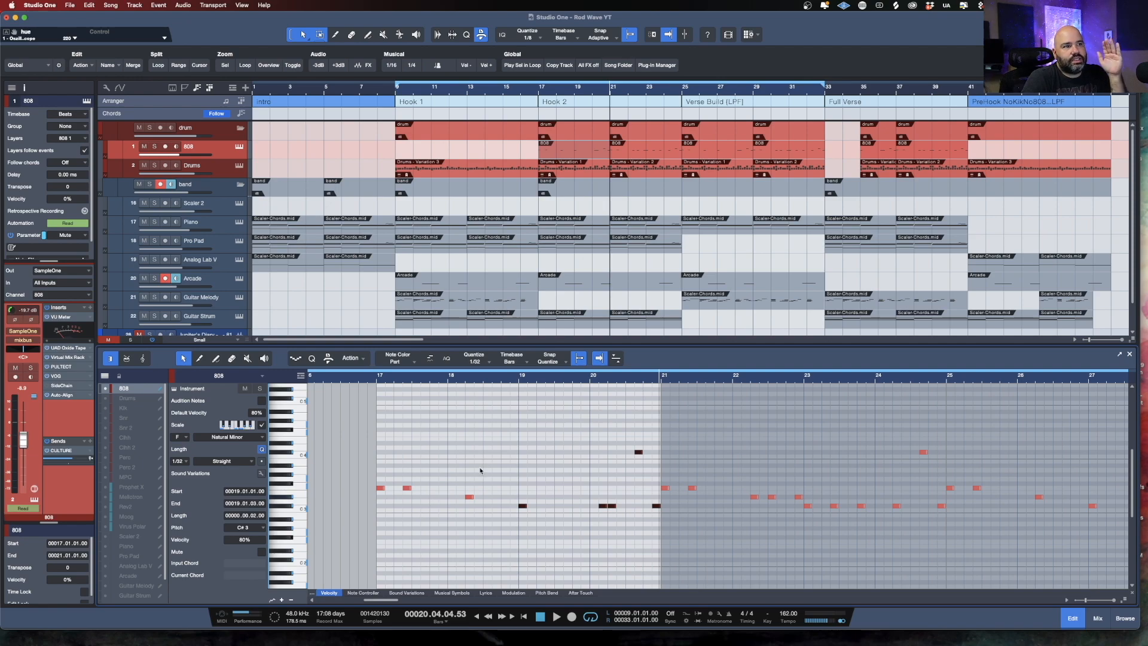
drag(373, 478, 460, 506)
drag(443, 449, 660, 531)
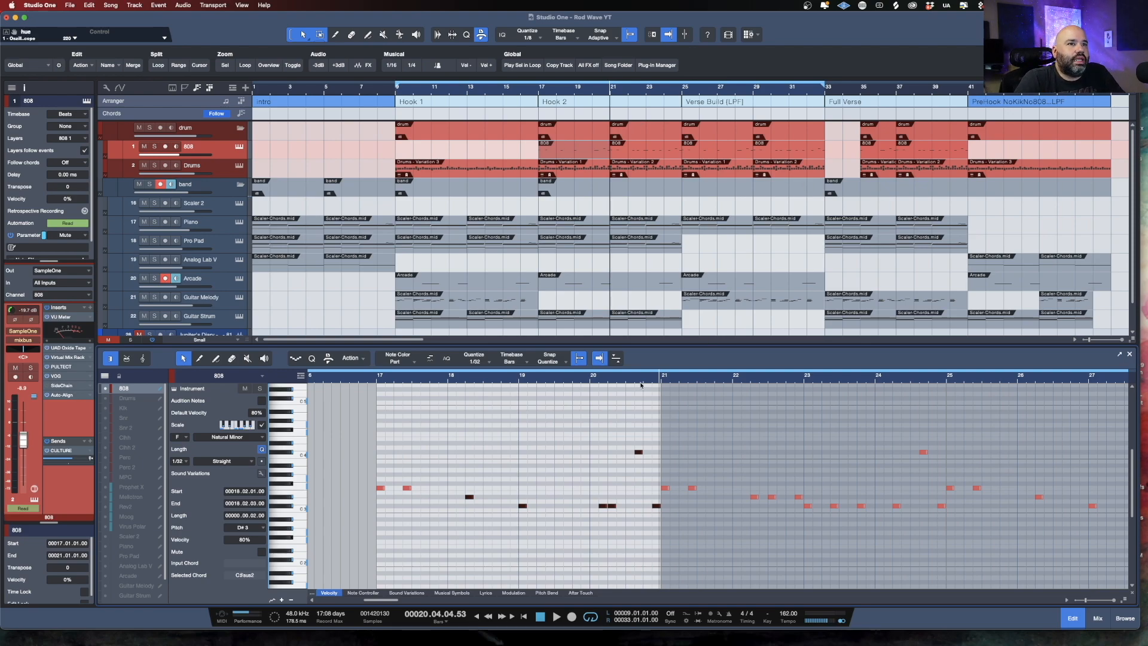
- Fit the full arrangement in view above a smaller note editor and play part of the Intro from bar 3
drag(657, 346, 644, 496)
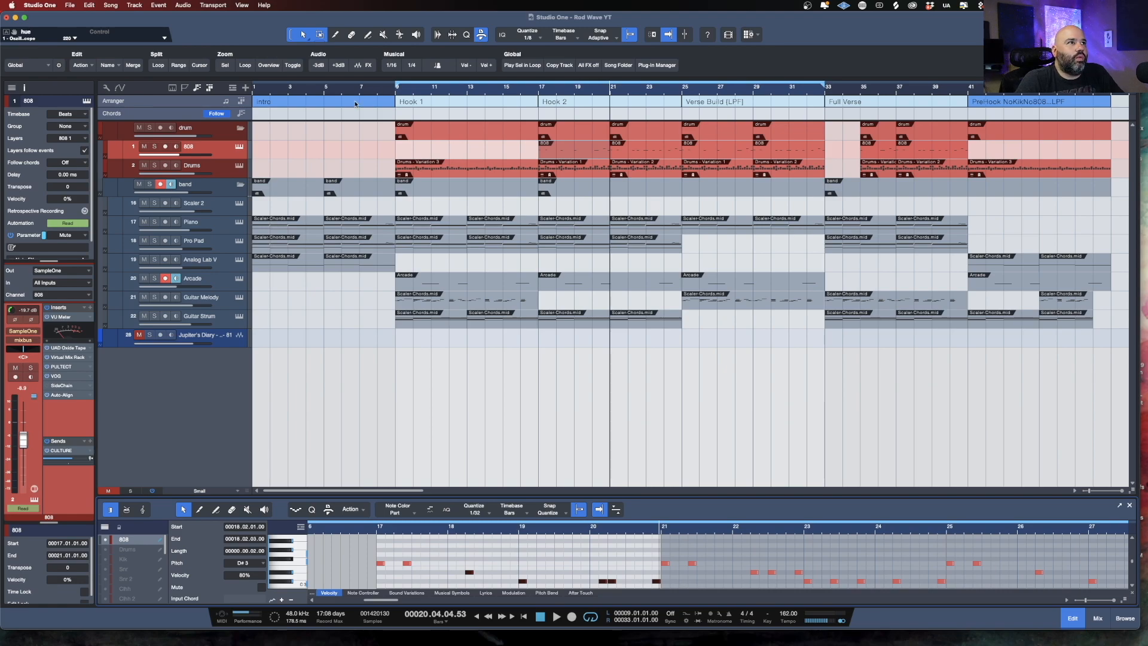
key(w)
key(w)
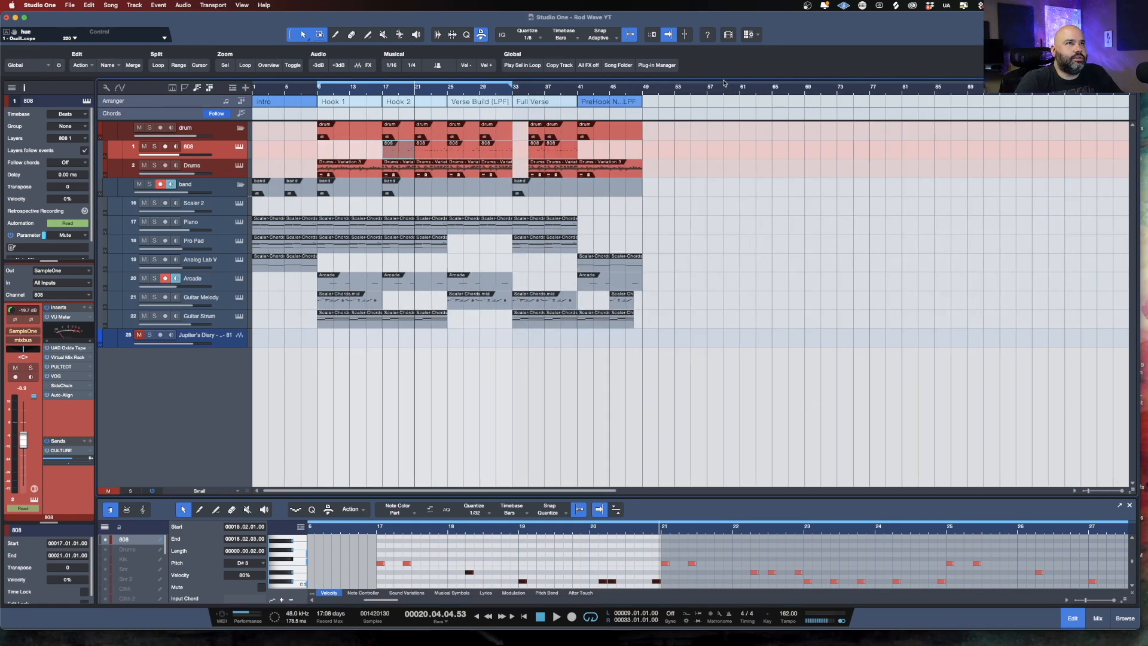
click(268, 87)
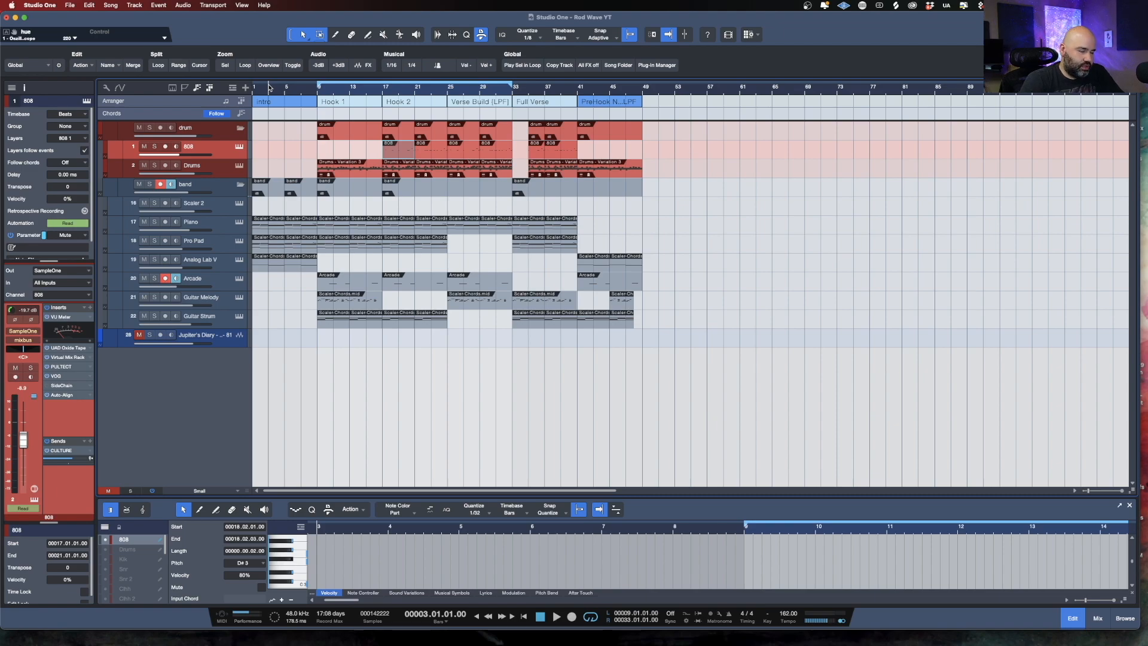
key(space)
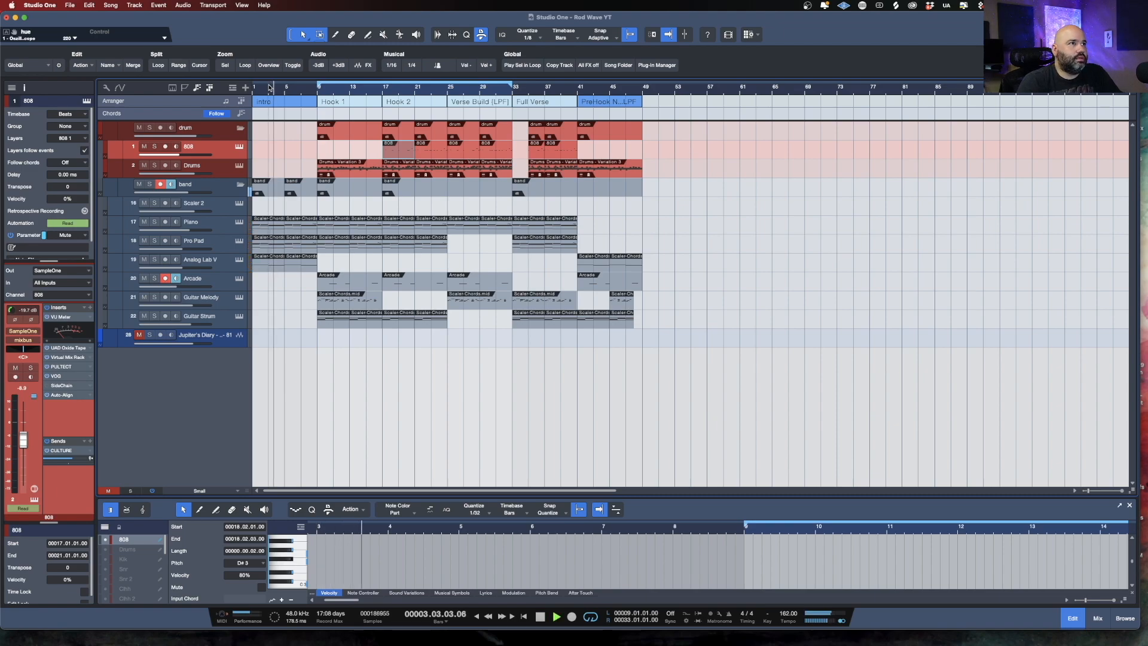
key(space)
- Play part of Hook 1 from bar 9 and start playing Hook 2 from bar 17 for comparison
click(319, 93)
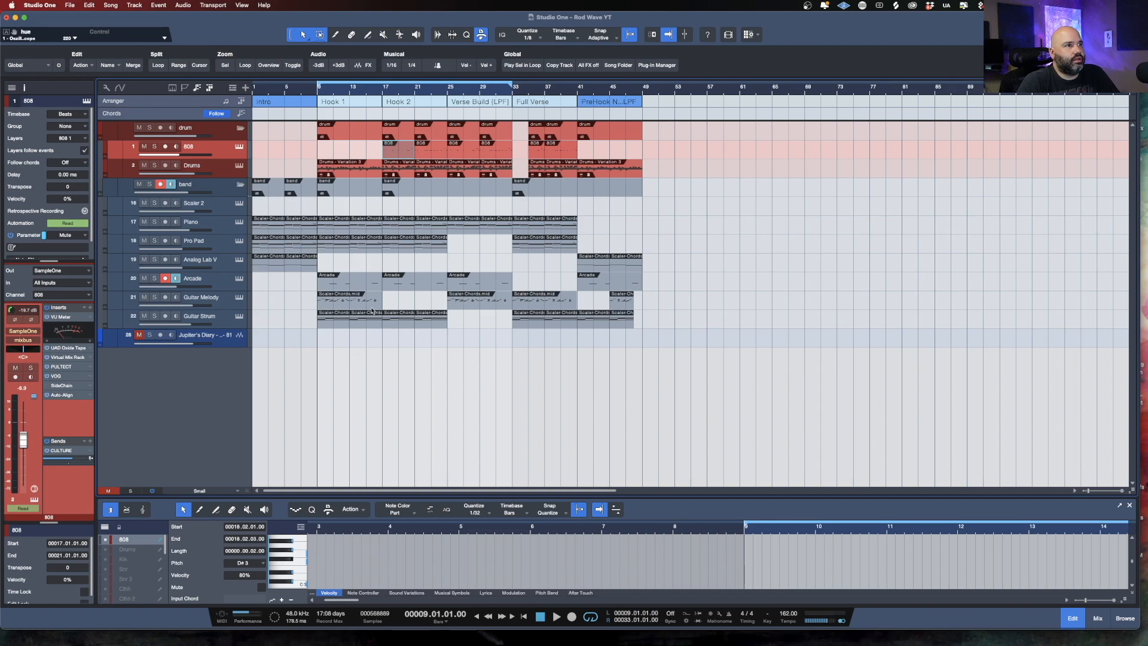
key(space)
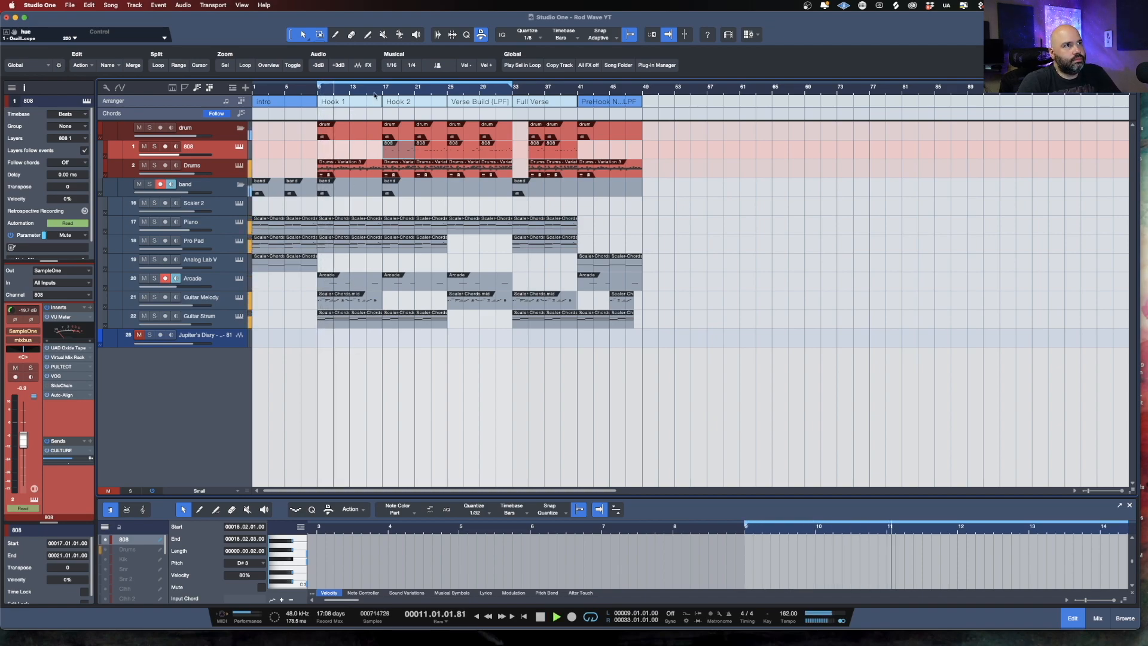
key(space)
click(382, 90)
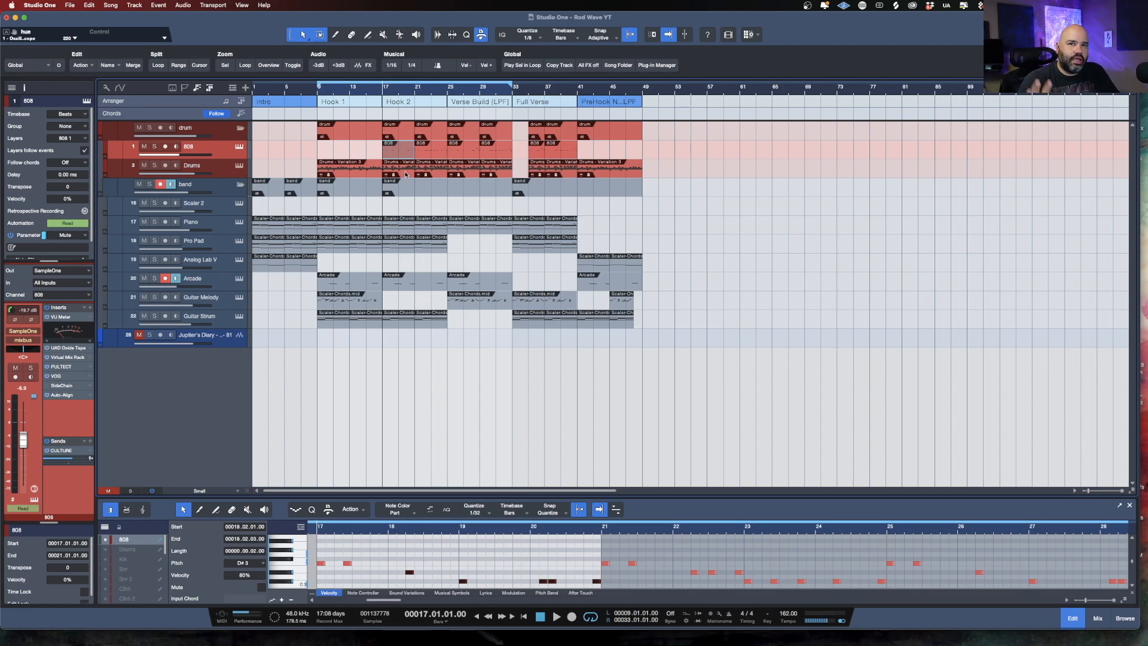
key(space)
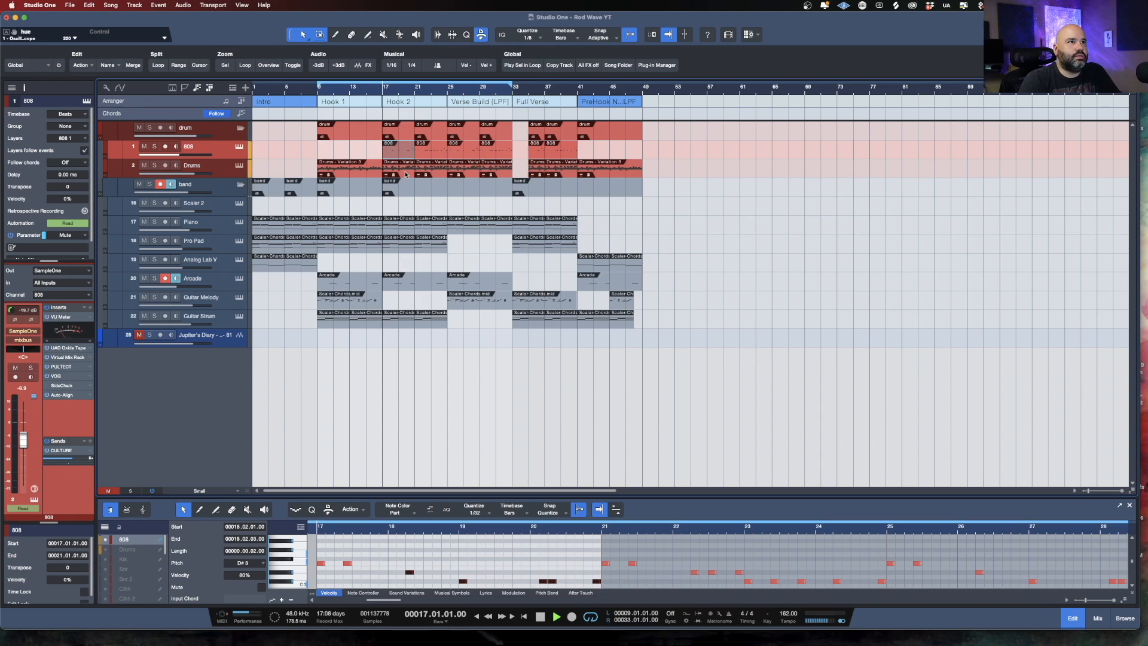
- Stop playback, extend the end of the loop range to bar 45, and play the Verse Build section from bar 26
key(space)
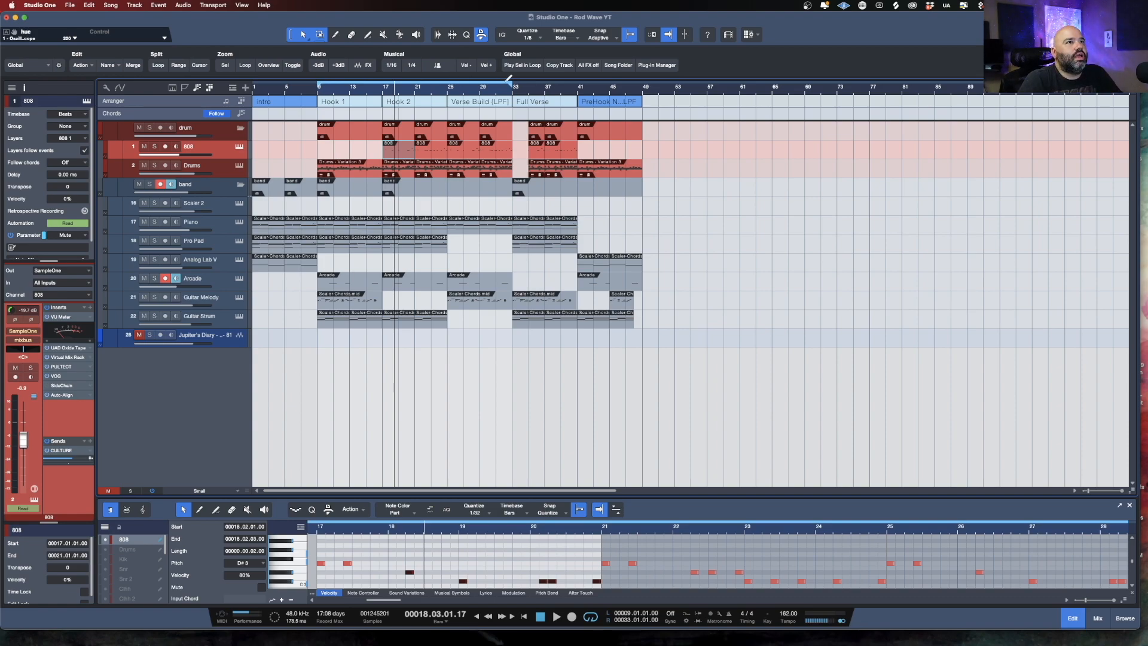
drag(510, 80, 609, 81)
click(444, 94)
click(456, 250)
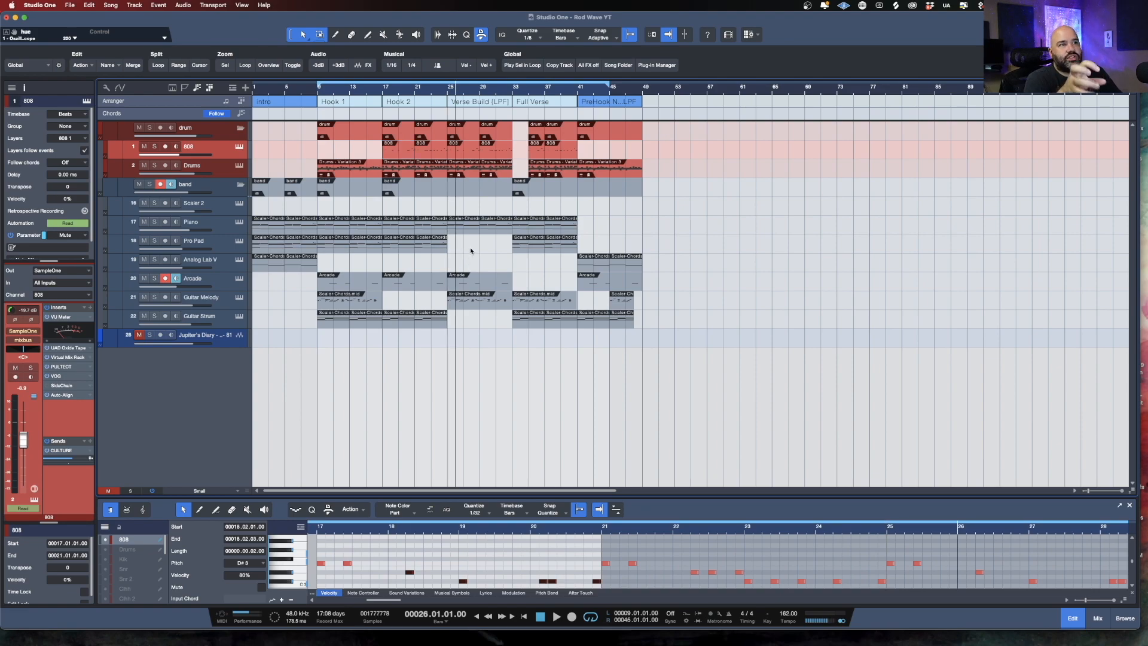
key(space)
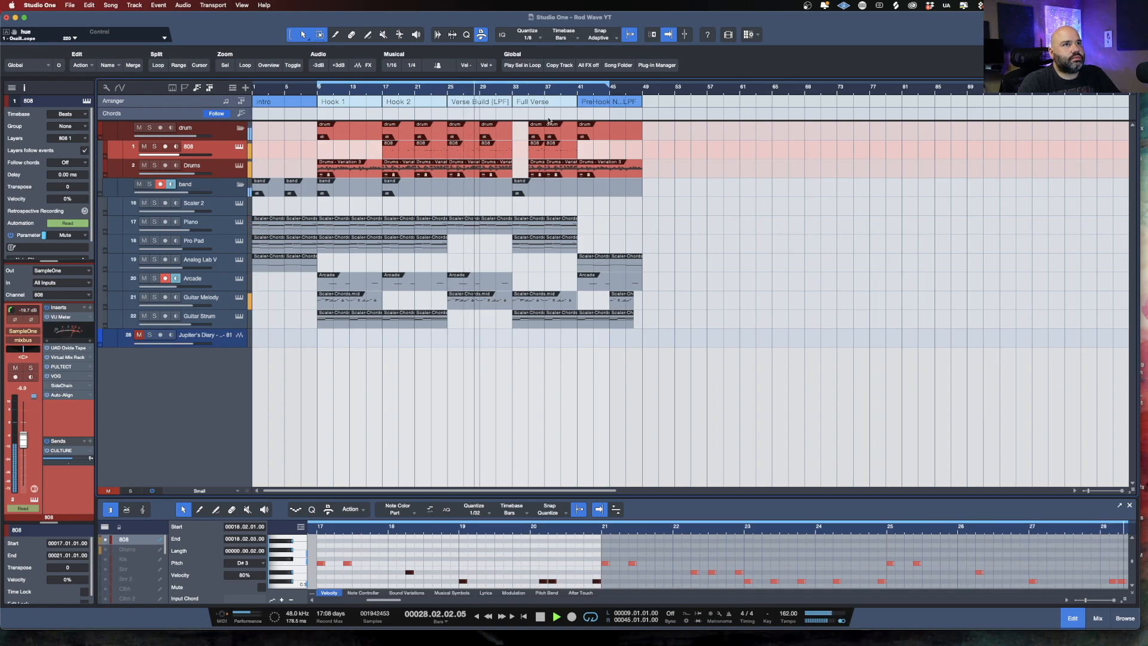
- Extend the end of the loop range to bar 60 and play from bar 32 through the Full Verse and PreHook sections
drag(609, 87, 735, 100)
key(space)
click(508, 90)
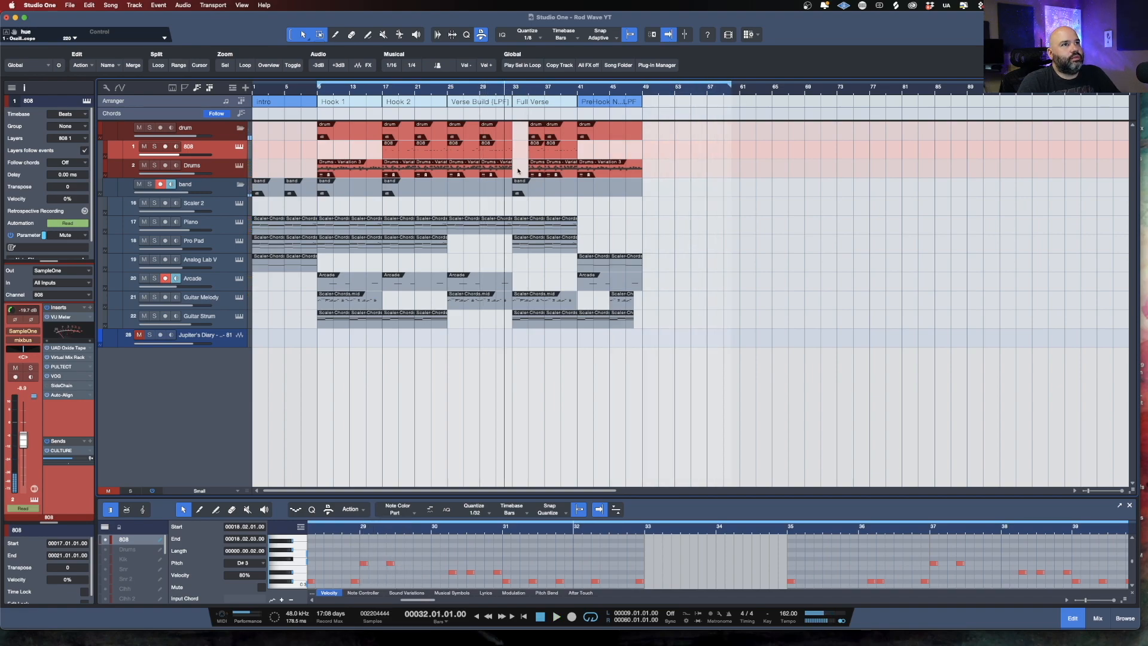
key(space)
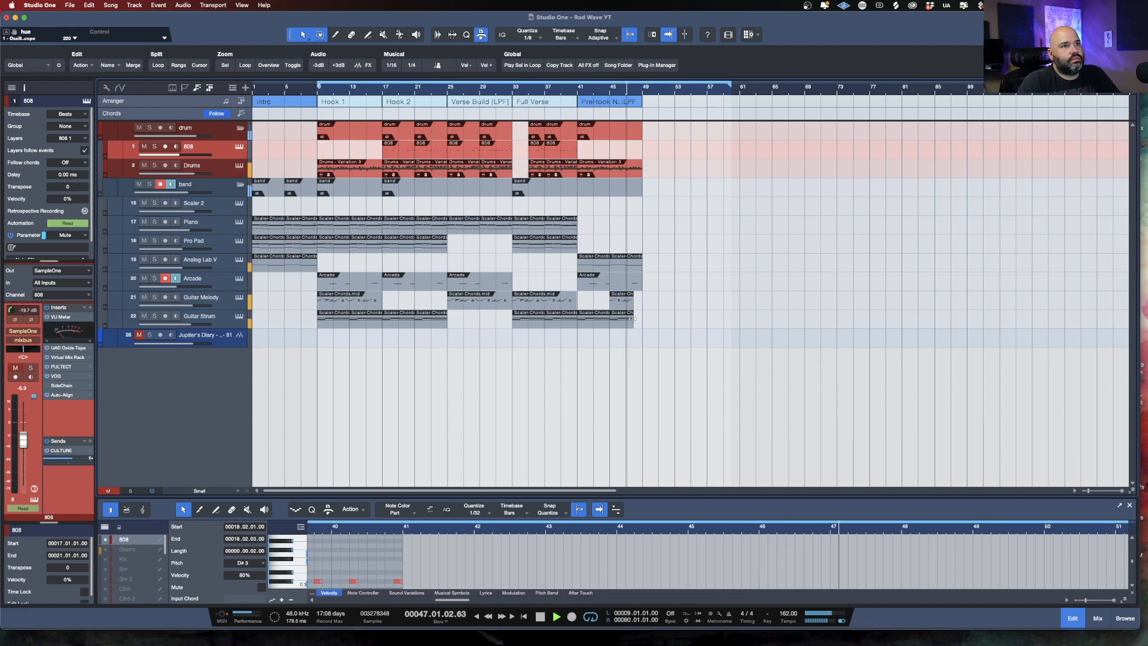
key(space)
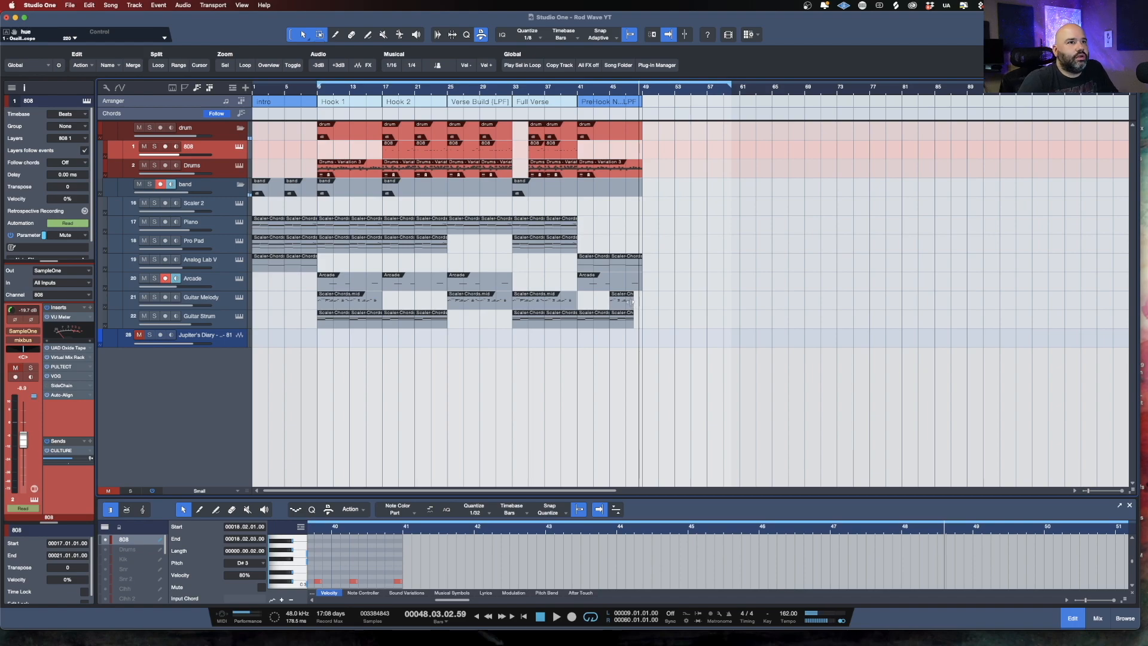
- Open the Guitar Melody event at bar 45 in a taller note editor and examine where it ends in the arrangement
click(631, 303)
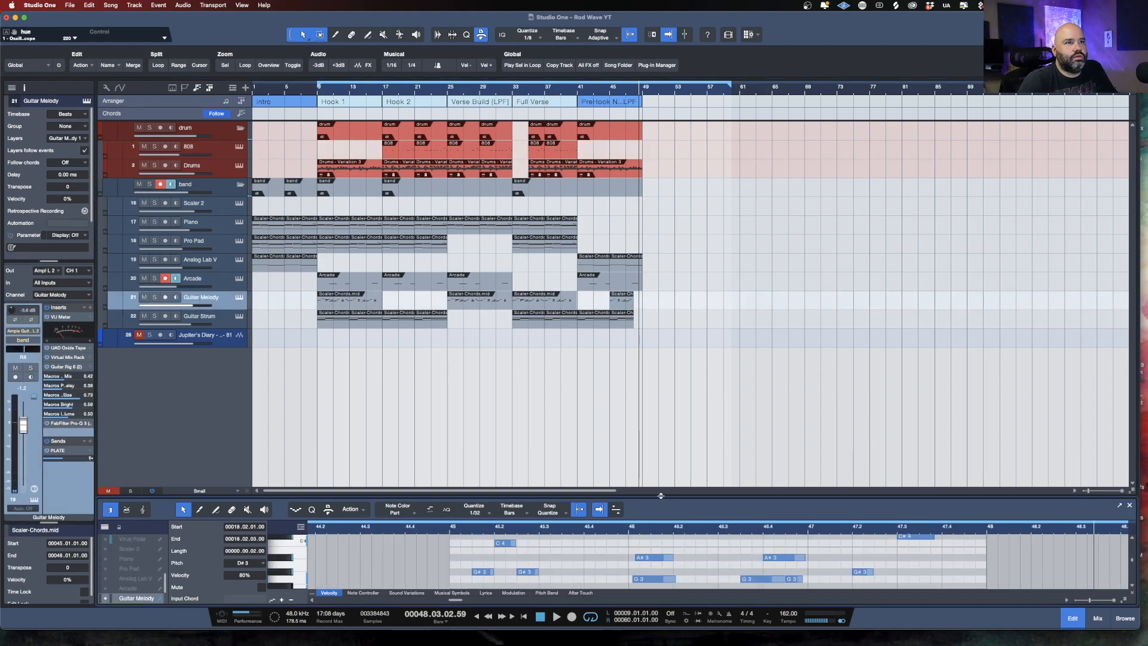
drag(661, 495, 661, 377)
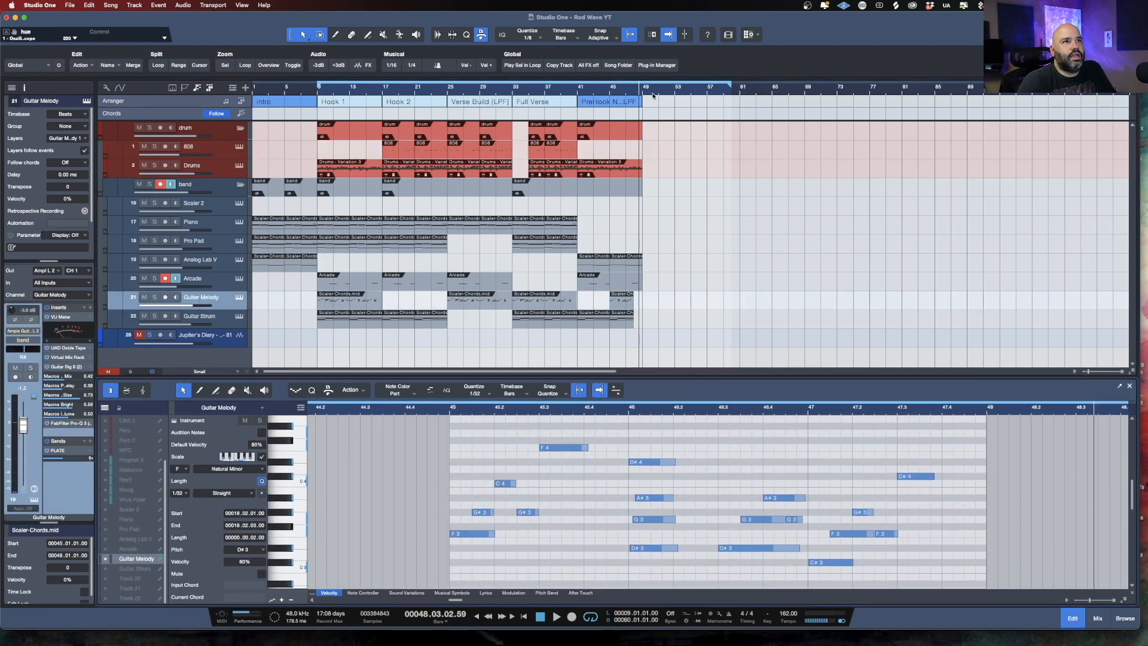
drag(643, 91, 708, 131)
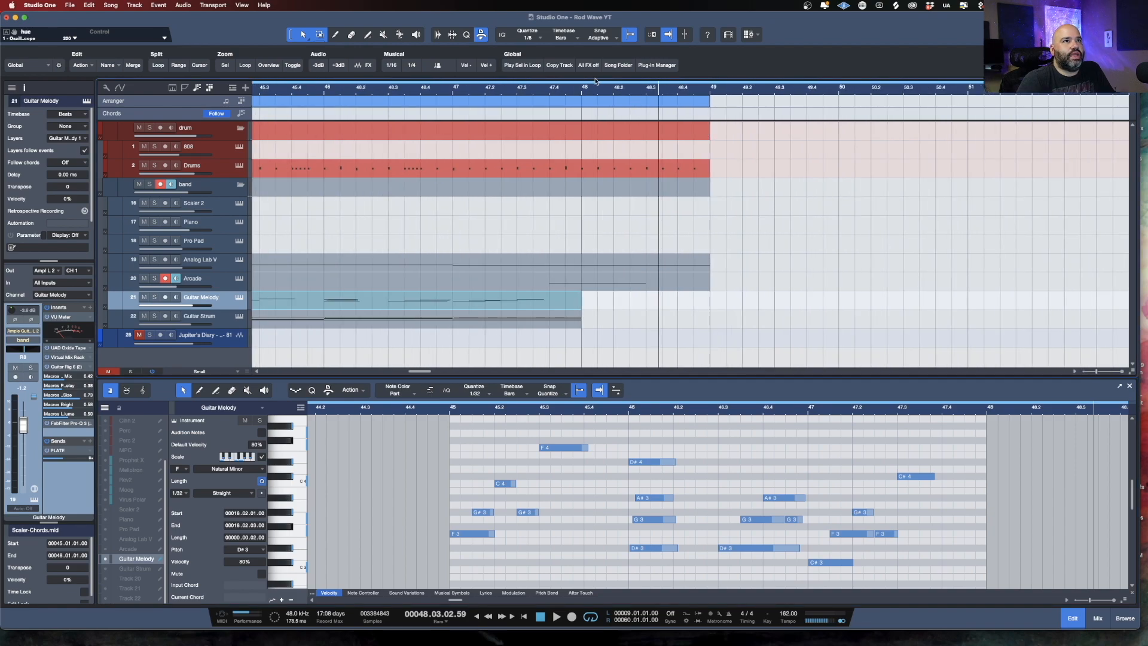
drag(600, 86, 657, 33)
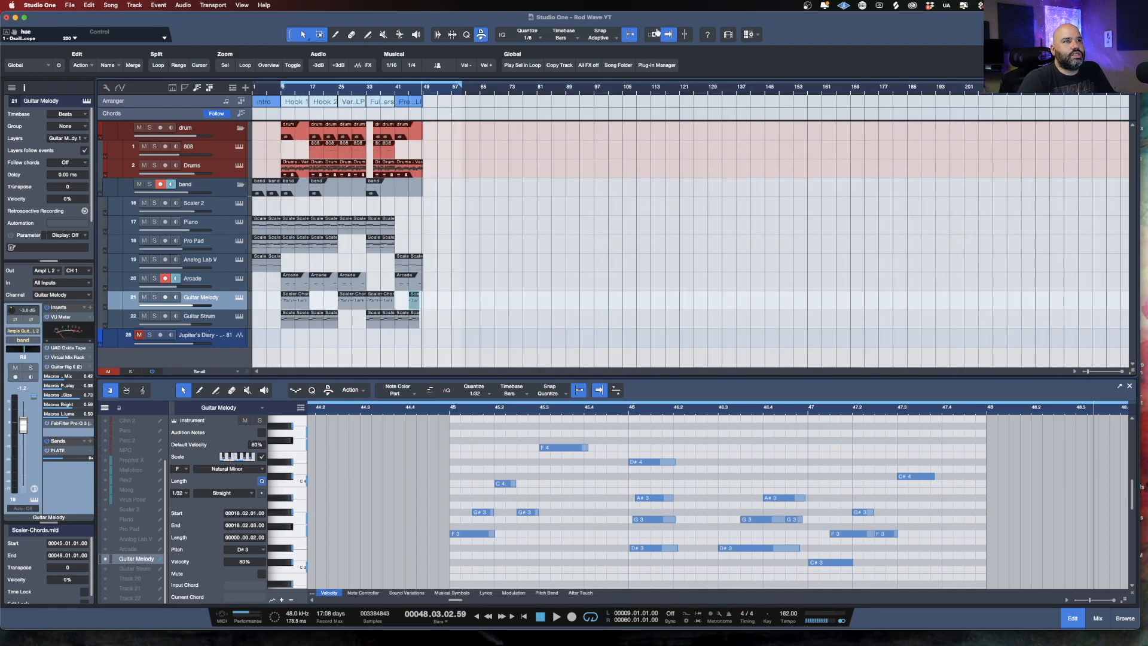
- Select the arranger sections from Hook 1 through PreHook and duplicate them with their contents directly behind the originals at bar 49
click(299, 101)
click(323, 101)
click(352, 102)
click(382, 101)
click(403, 103)
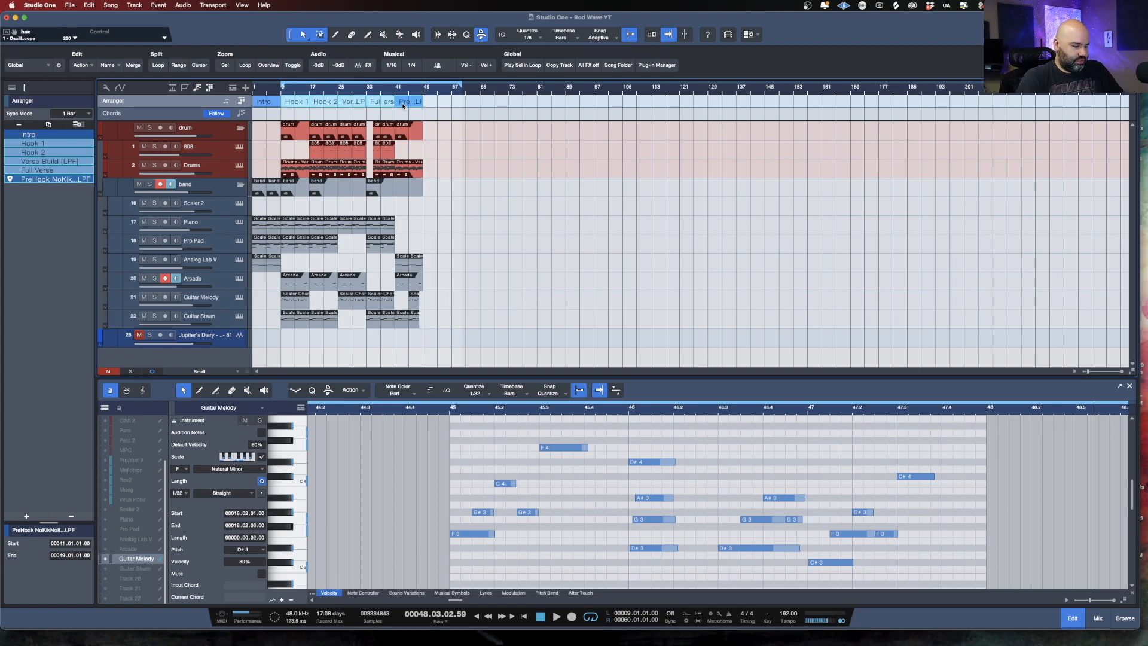
click(434, 105)
click(307, 106)
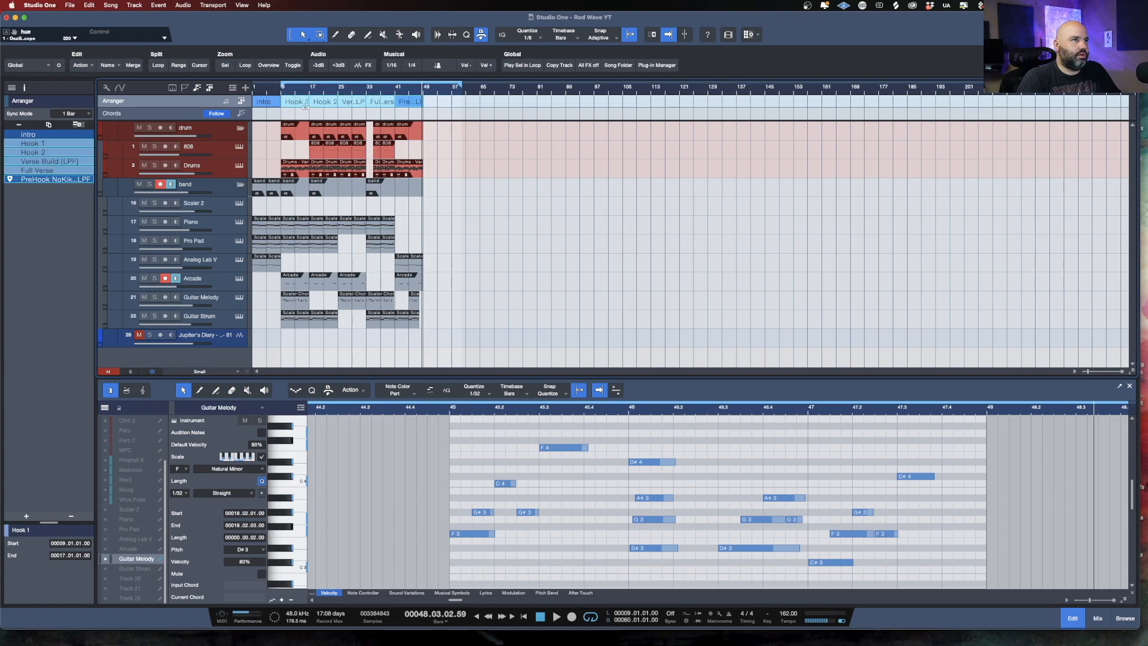
key(super+d)
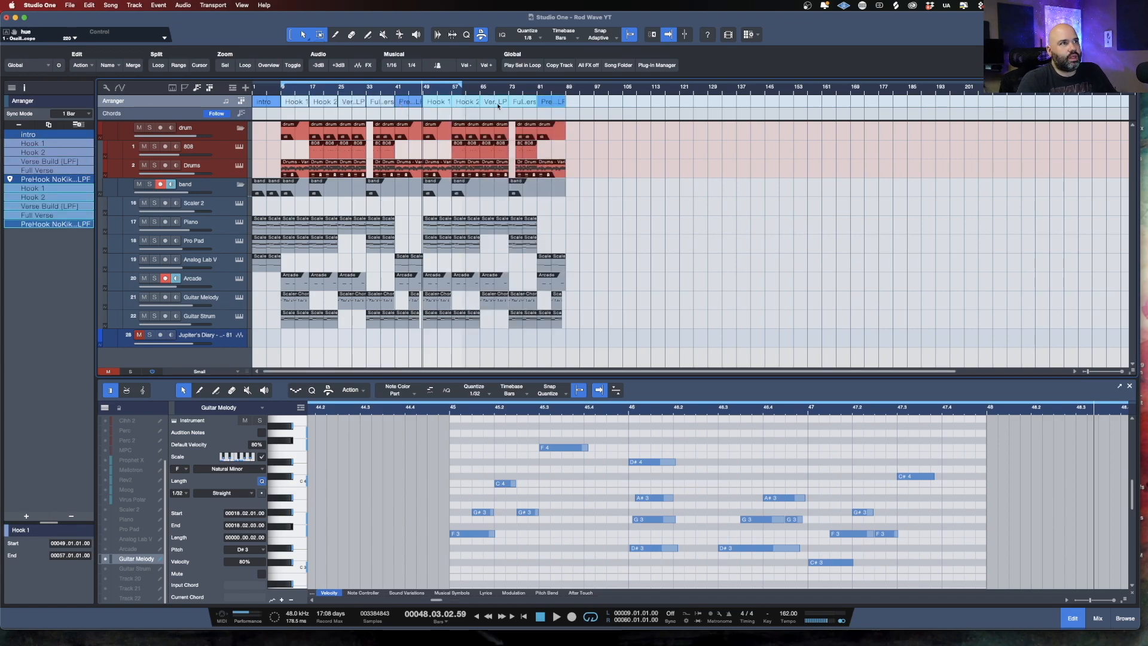
- Set the loop range from bar 1 to bar 89 and play the extended arrangement from the start
drag(459, 86, 566, 86)
drag(282, 86, 253, 87)
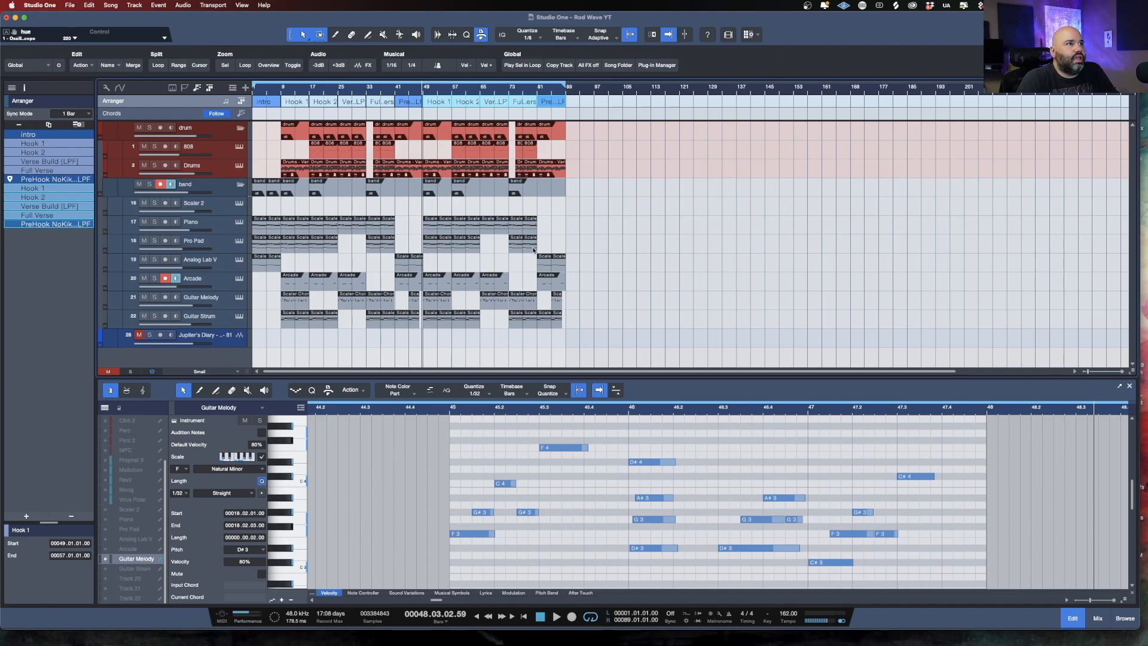
click(282, 93)
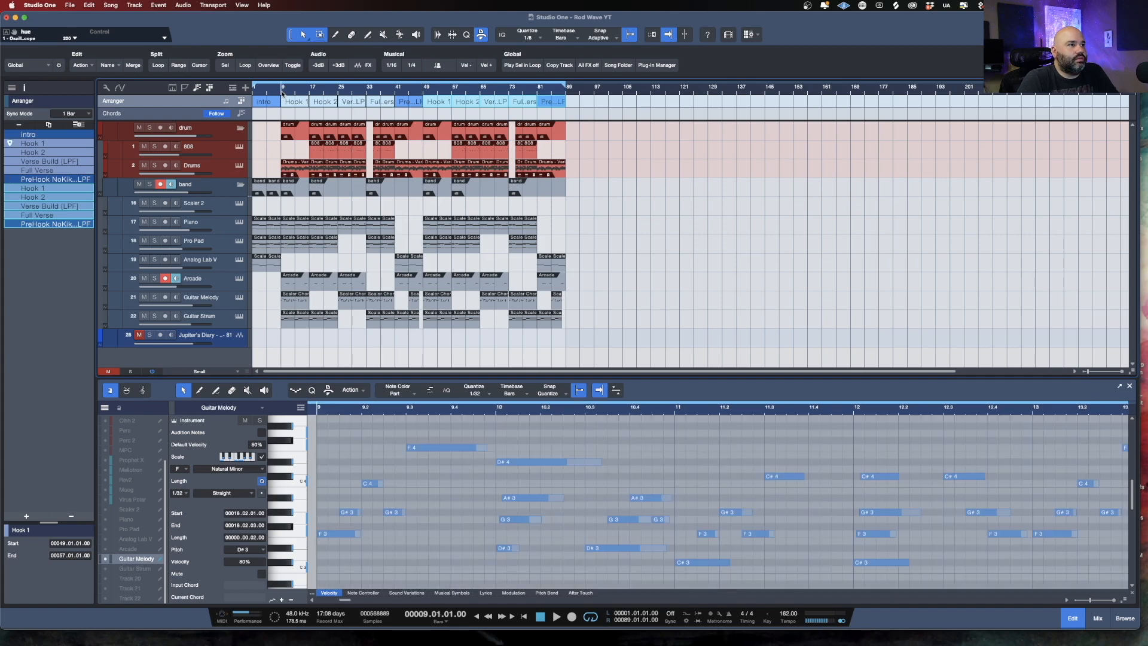
key(comma)
key(space)
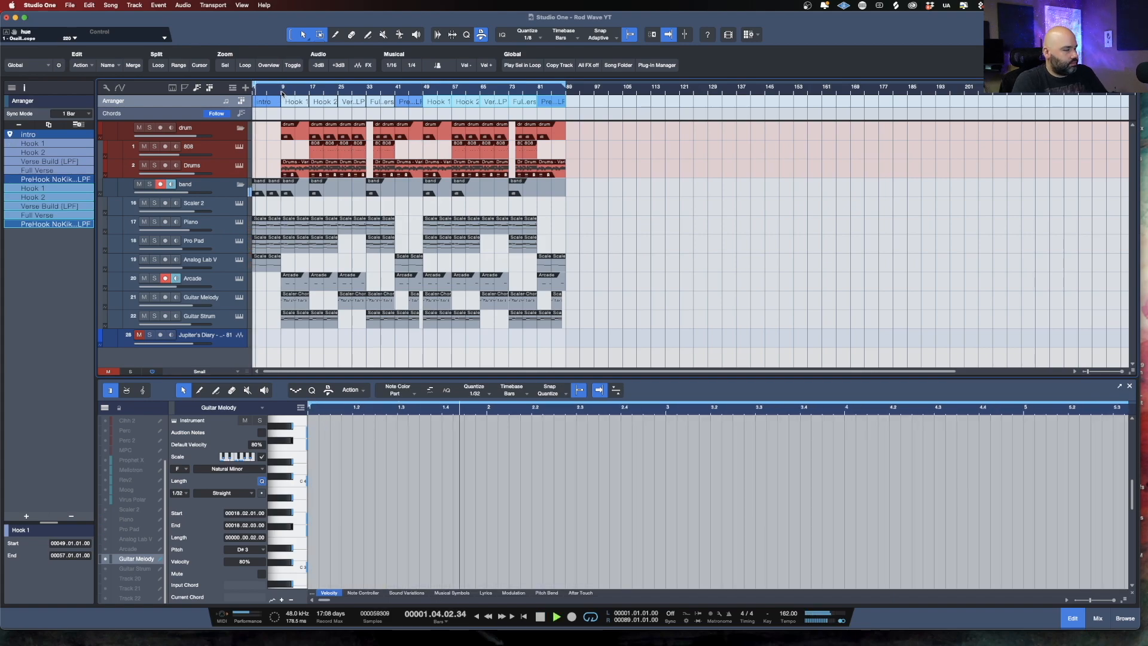